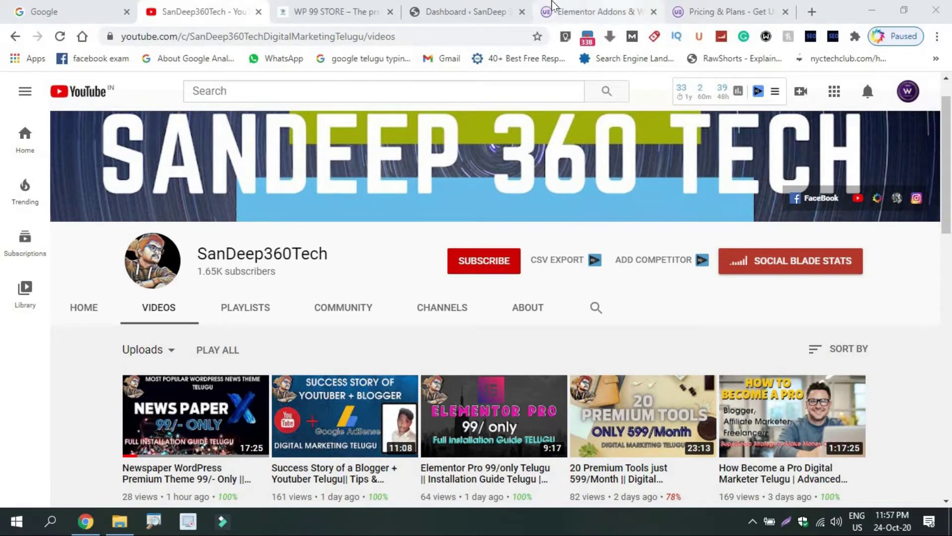
Switch from the YouTube videos page to the ultimateelementor.com browser tab
click(587, 9)
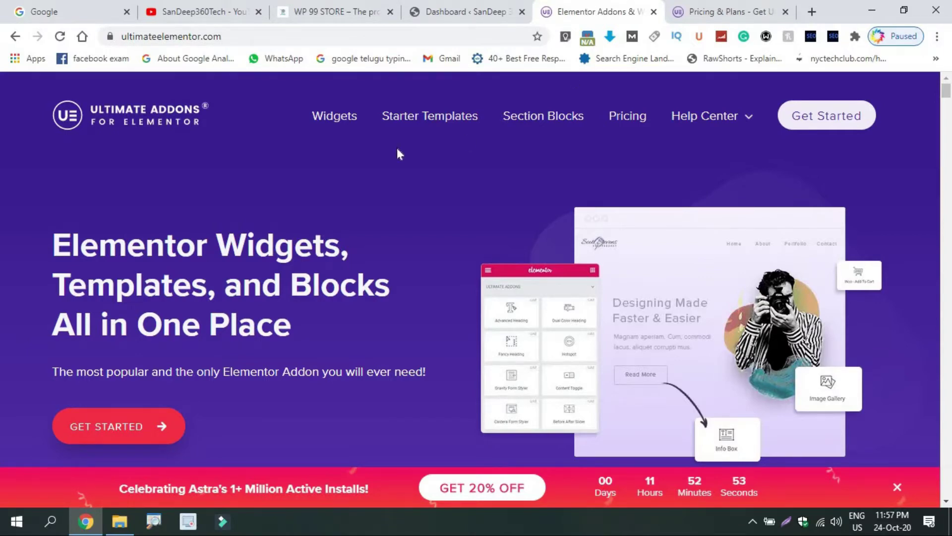
Review the UAE widgets and pricing plans ($55, $169, $249), then move to WP99Store
drag(947, 97, 950, 322)
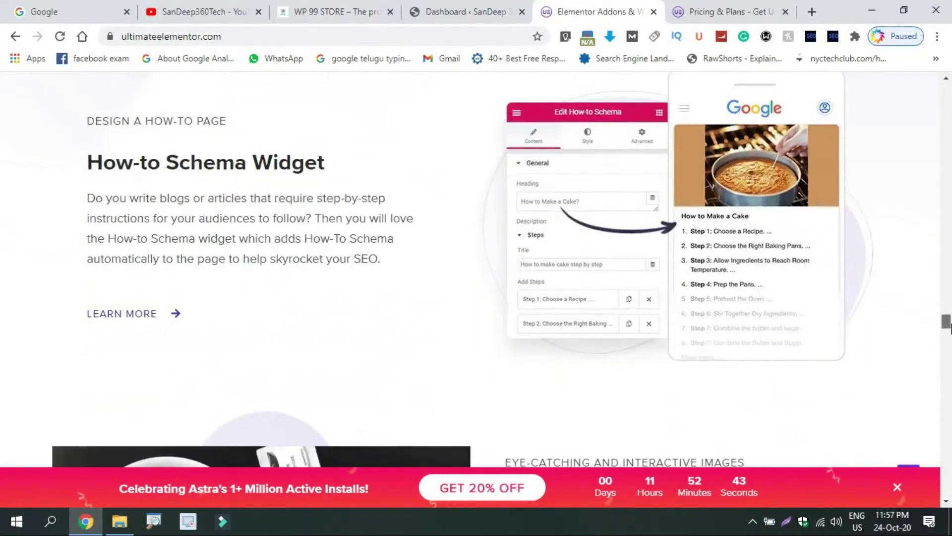
click(720, 5)
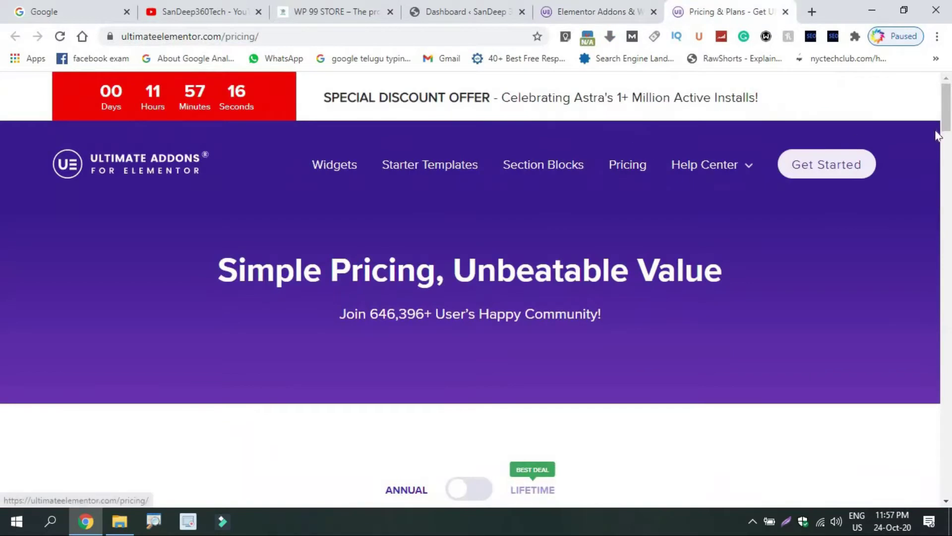
scroll(950, 175, down, 5)
scroll(950, 174, down, 3)
scroll(951, 171, up, 1)
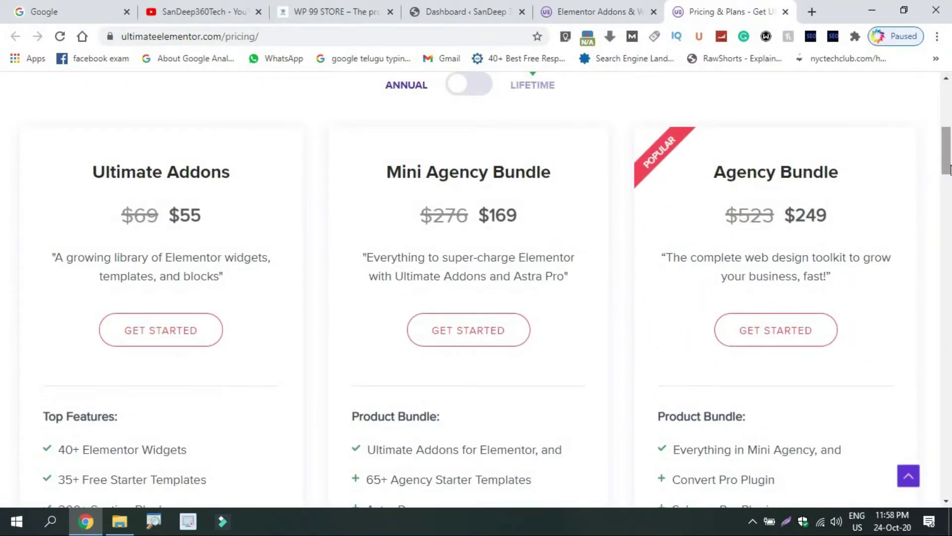
drag(951, 168, 947, 139)
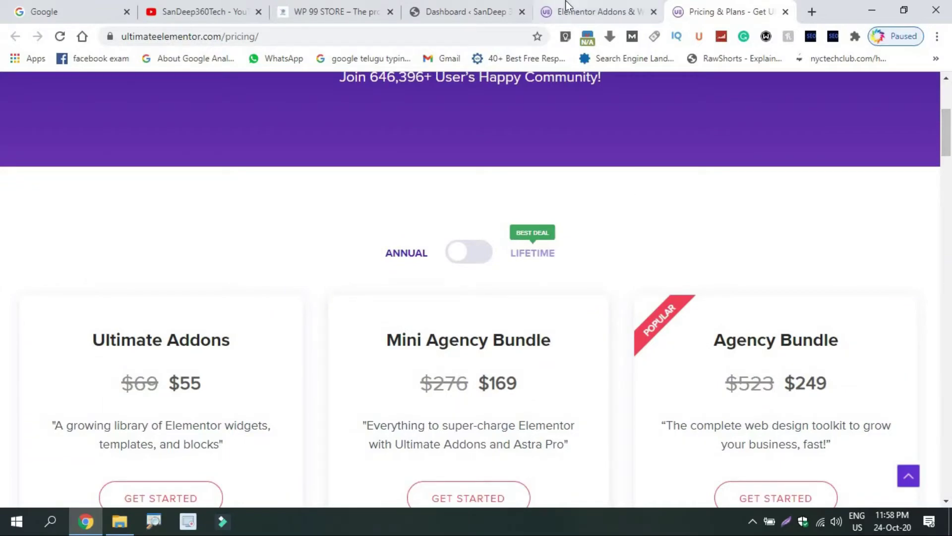
click(337, 11)
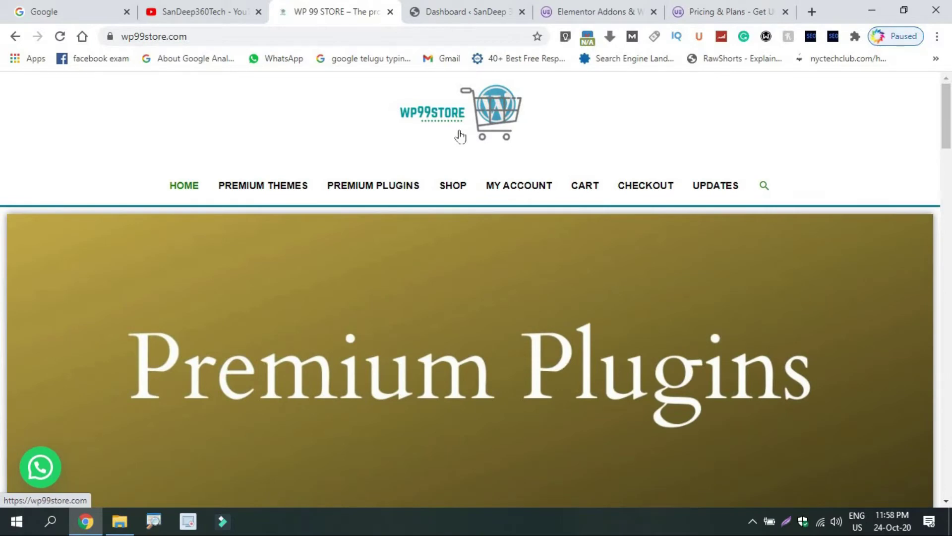
Find Ultimate Addons for Elementor under WP99Store's Premium Plugins, then show its downloaded folder
click(362, 189)
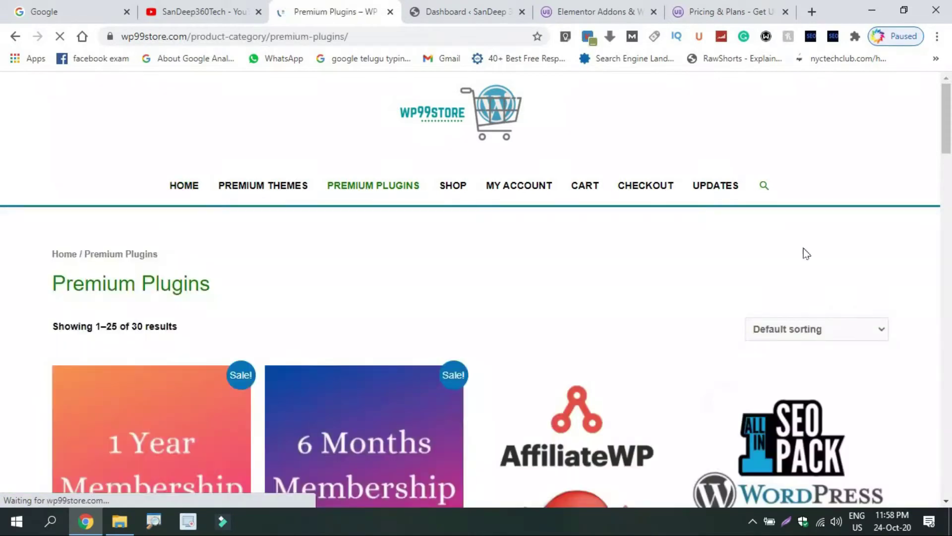
click(949, 307)
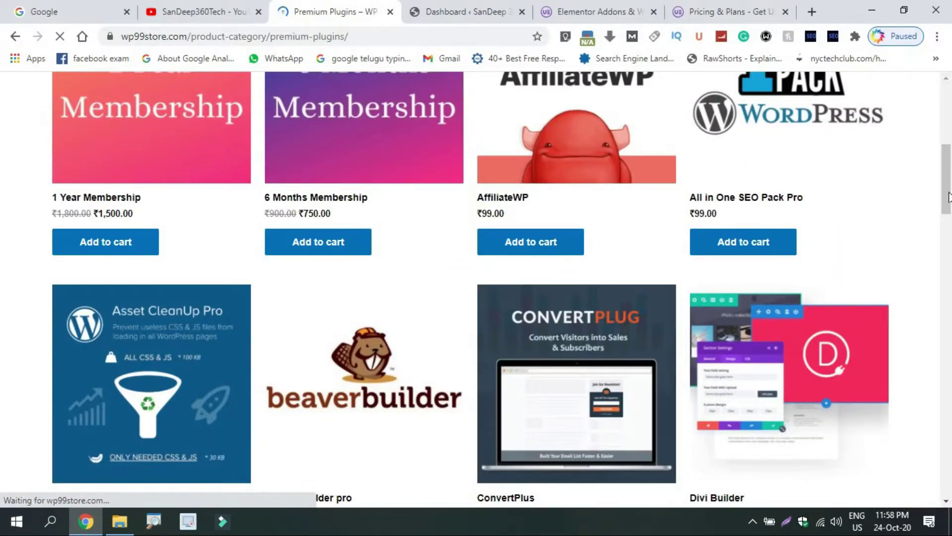
drag(949, 197, 949, 219)
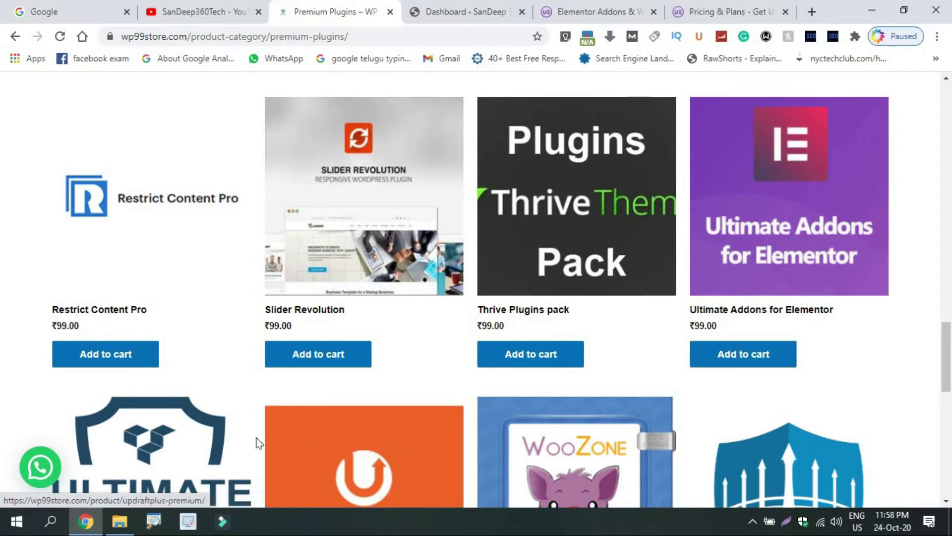
click(119, 520)
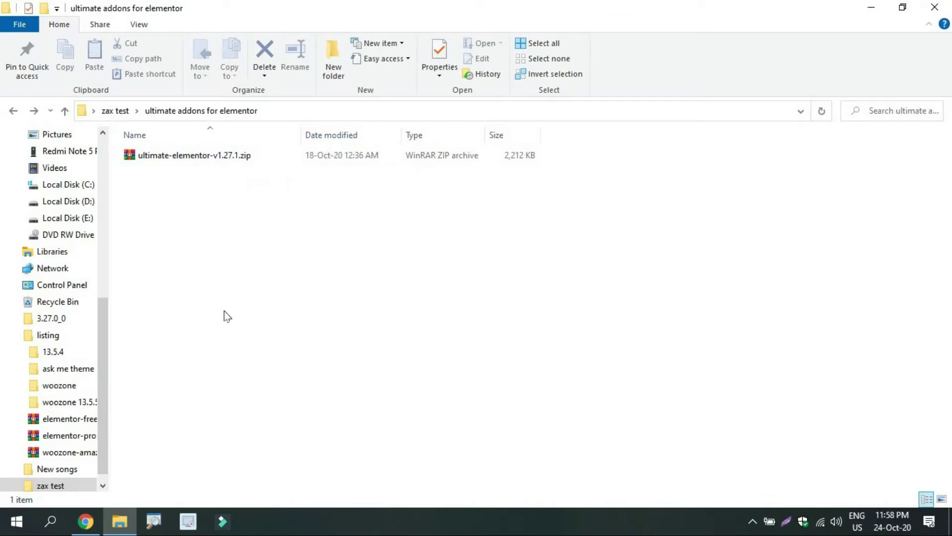
Show the ultimate-elementor-v1.27.1.zip file, then return to the browser's YouTube channel page
click(87, 524)
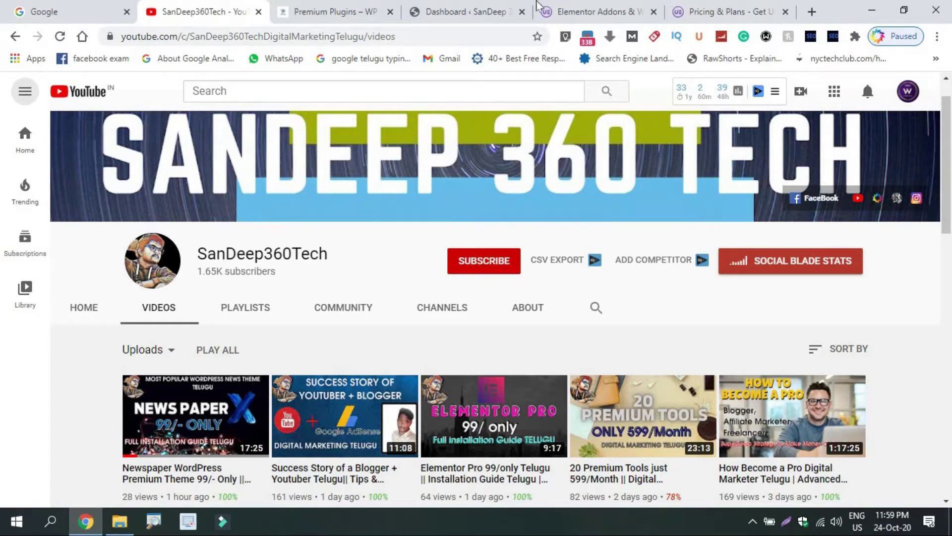
From the WordPress dashboard, go to Installed Plugins and start adding a new plugin
click(472, 3)
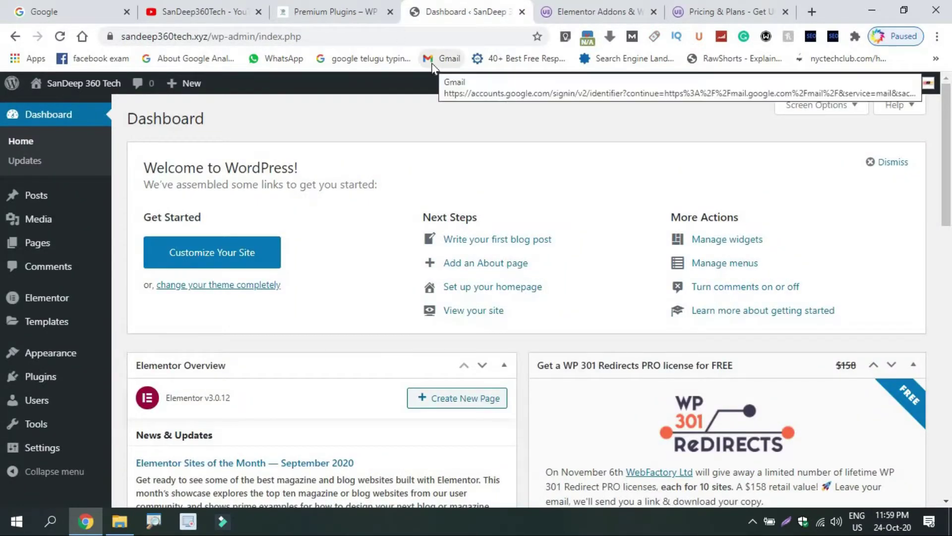
mouse_move(89, 373)
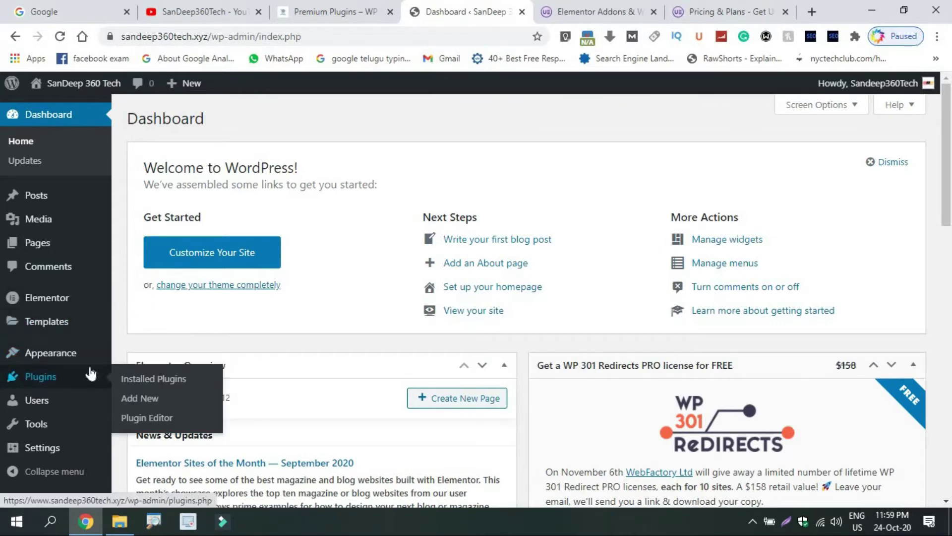
click(138, 380)
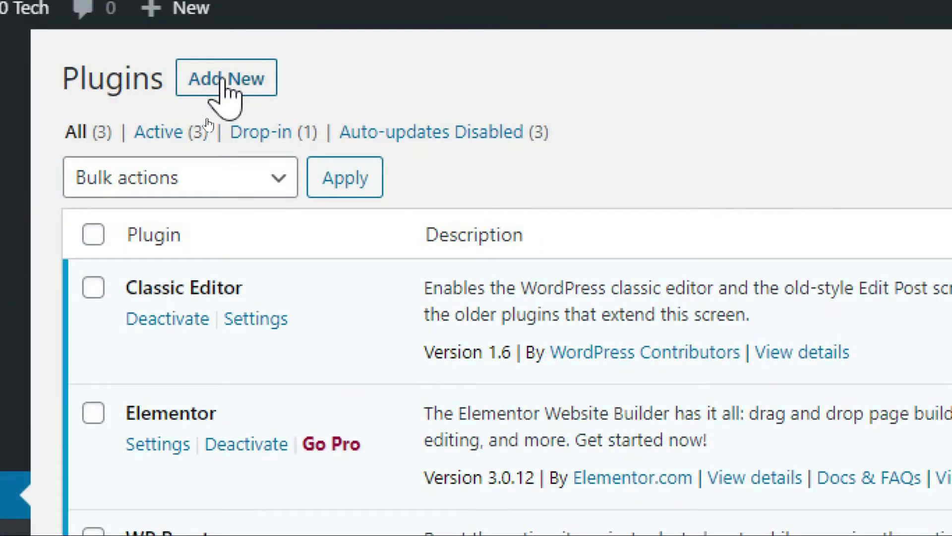
click(208, 122)
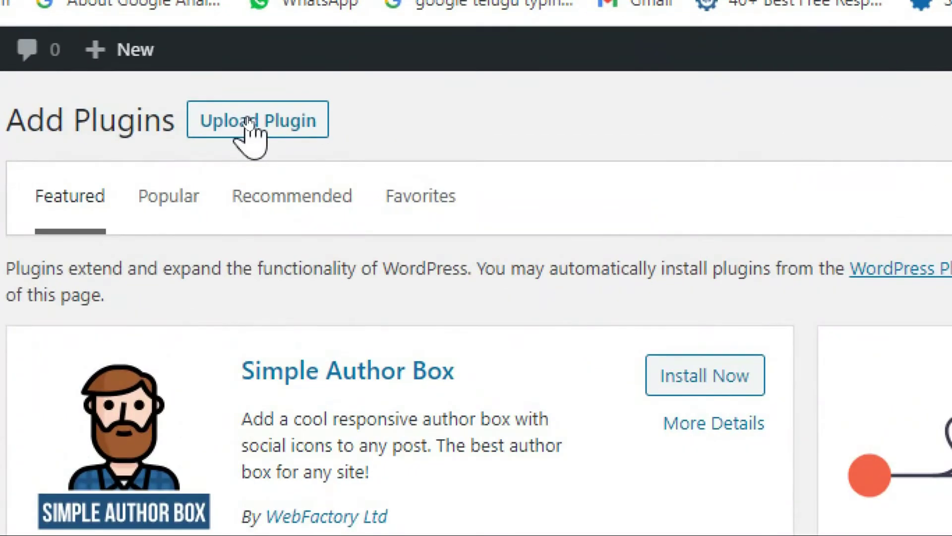
Upload ultimate-elementor-v1.27.1.zip and install it as a WordPress plugin
click(243, 119)
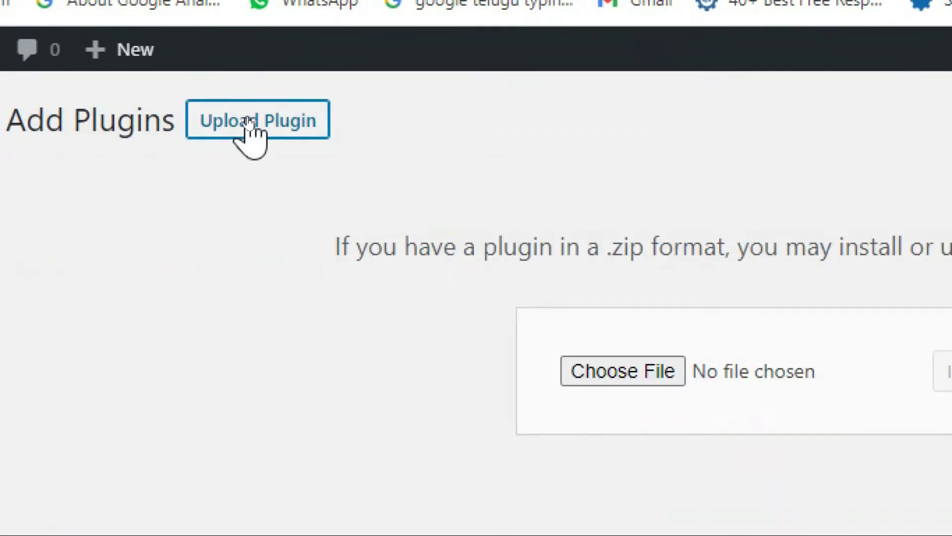
click(615, 370)
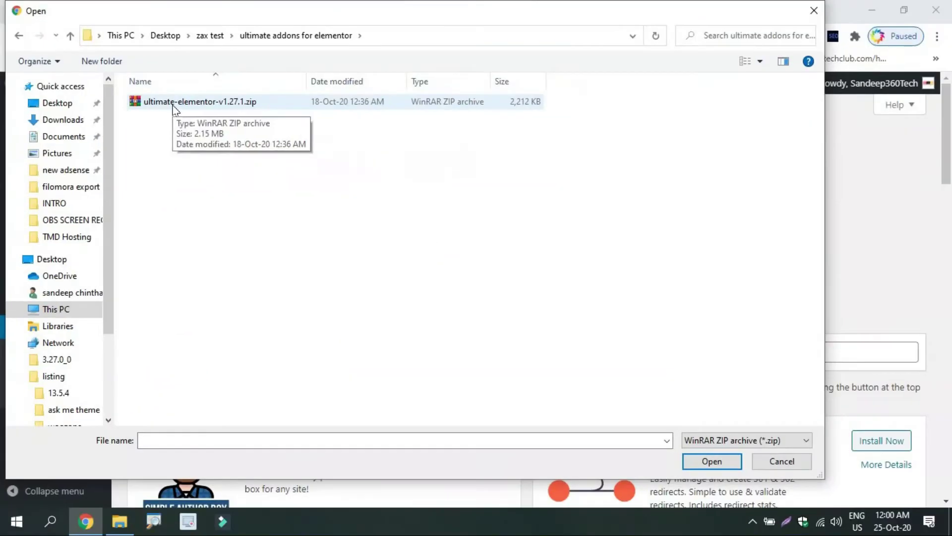
click(199, 79)
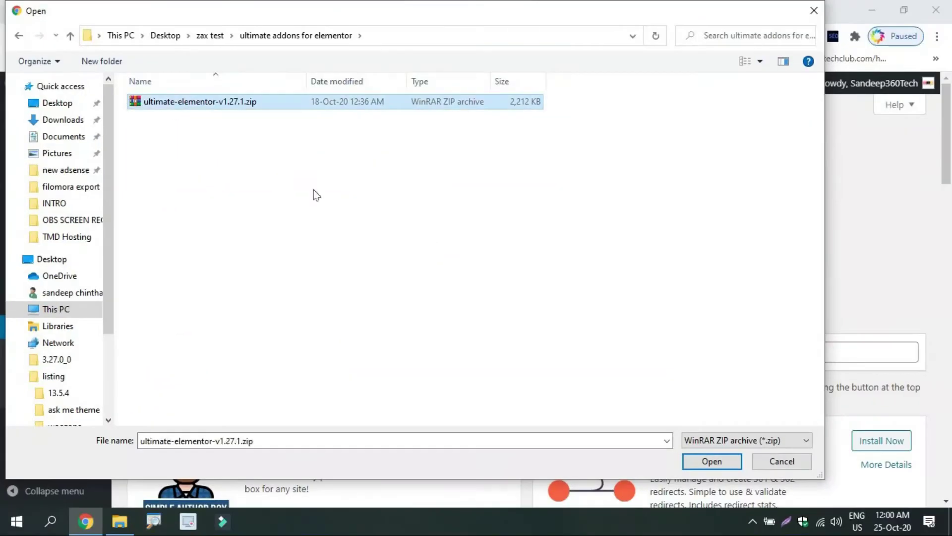
click(704, 460)
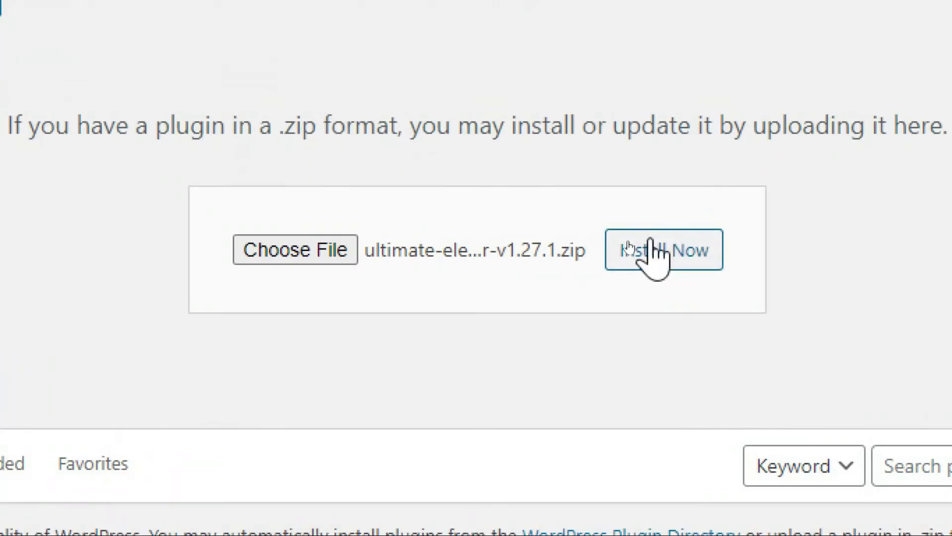
click(630, 245)
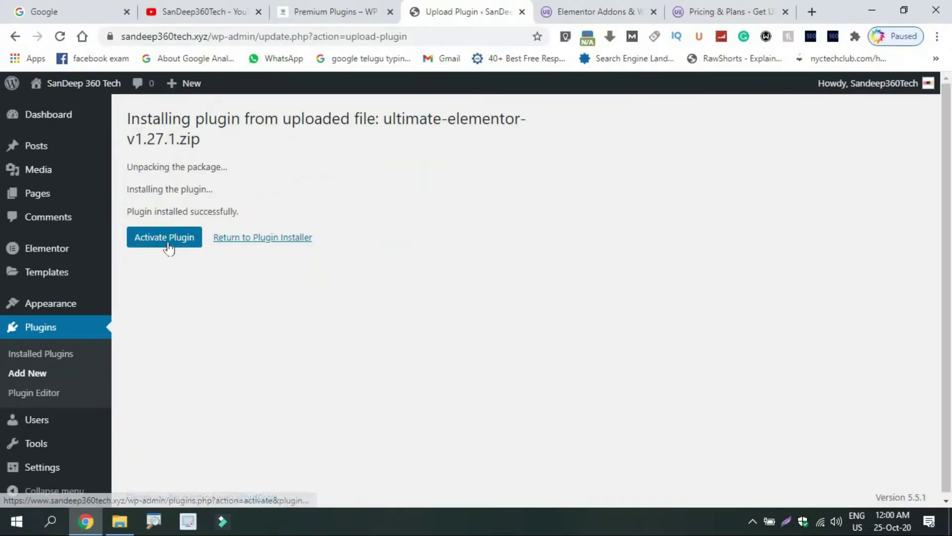
Activate the newly installed Ultimate Addons for Elementor 1.27.1 plugin
click(165, 244)
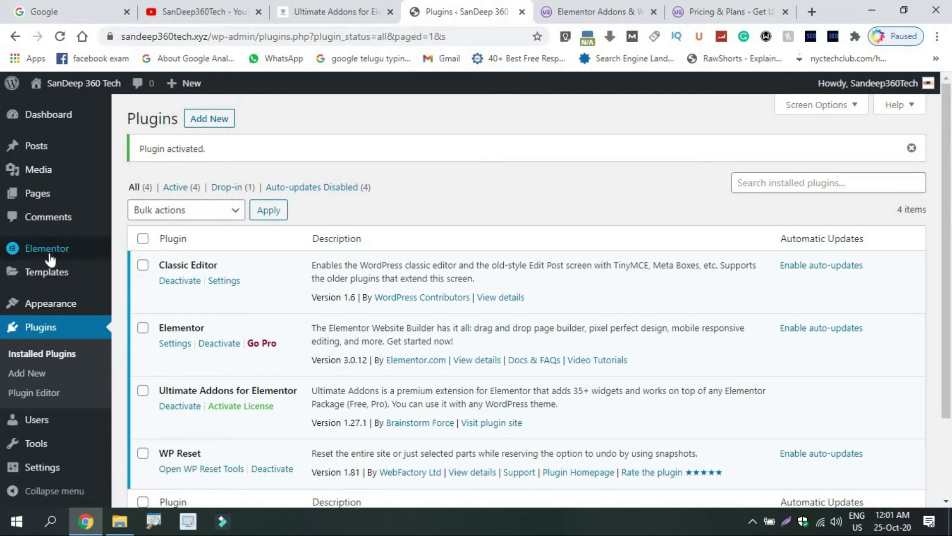
Open Sample Page from the Pages list in Elementor, with the site in a new tab
mouse_move(50, 257)
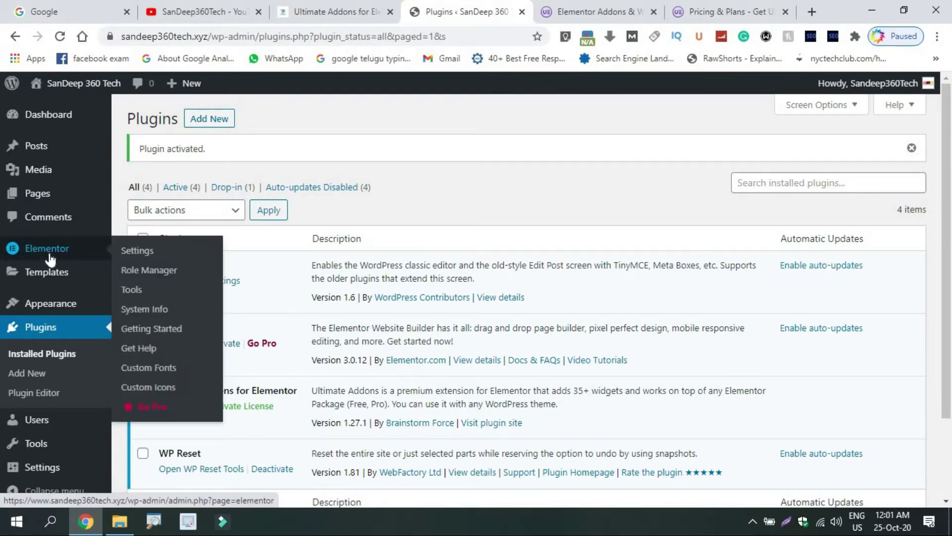
mouse_move(12, 199)
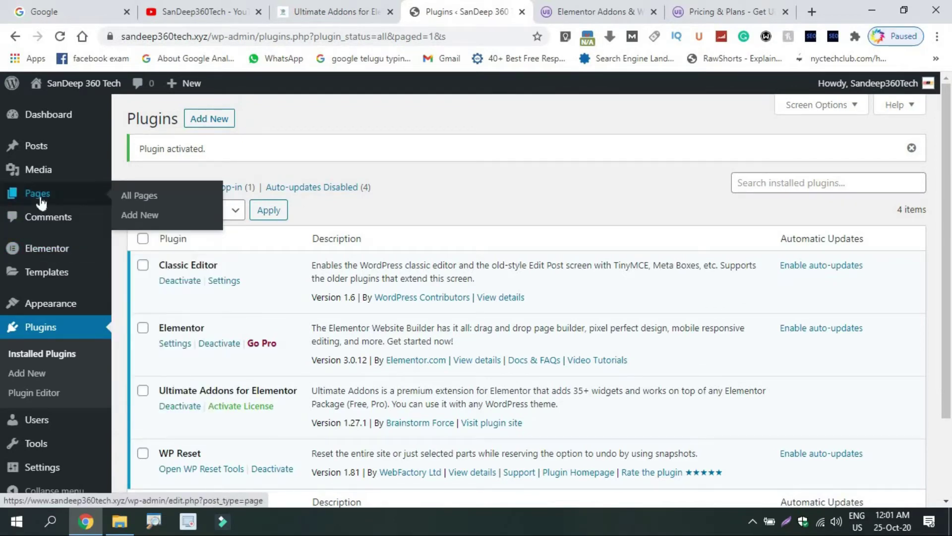
click(139, 199)
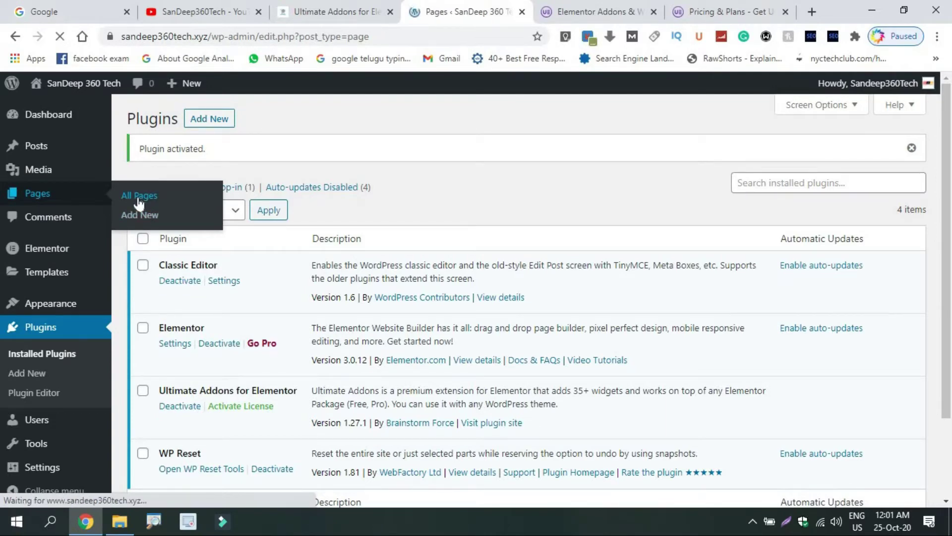
mouse_move(189, 278)
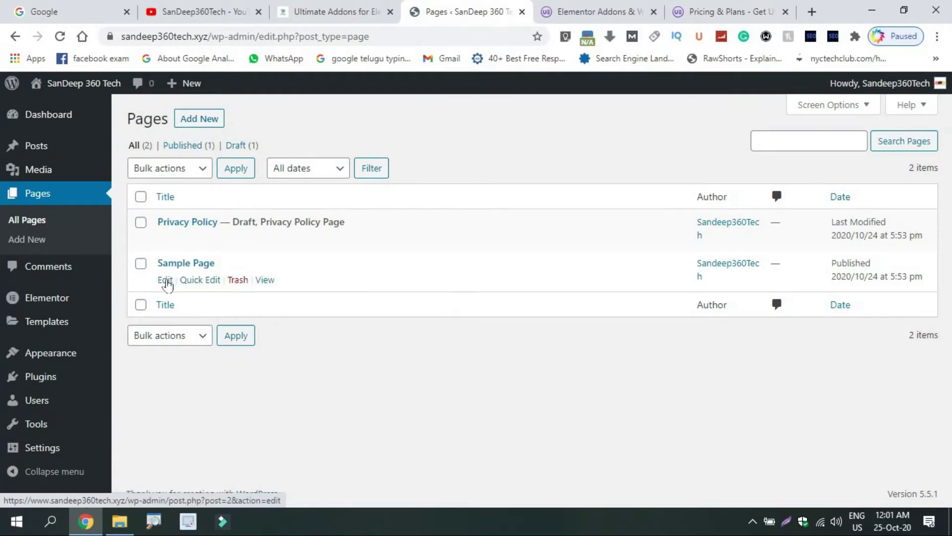
click(166, 281)
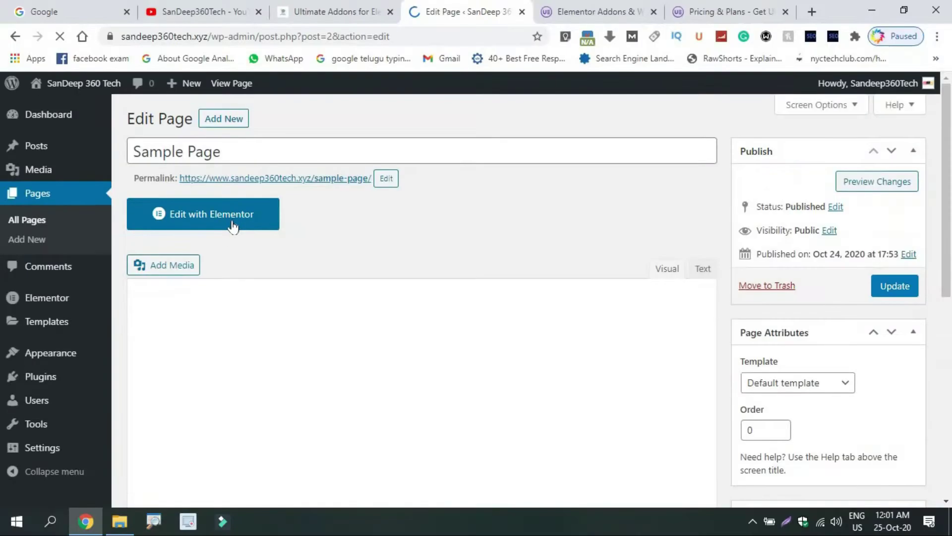
click(233, 226)
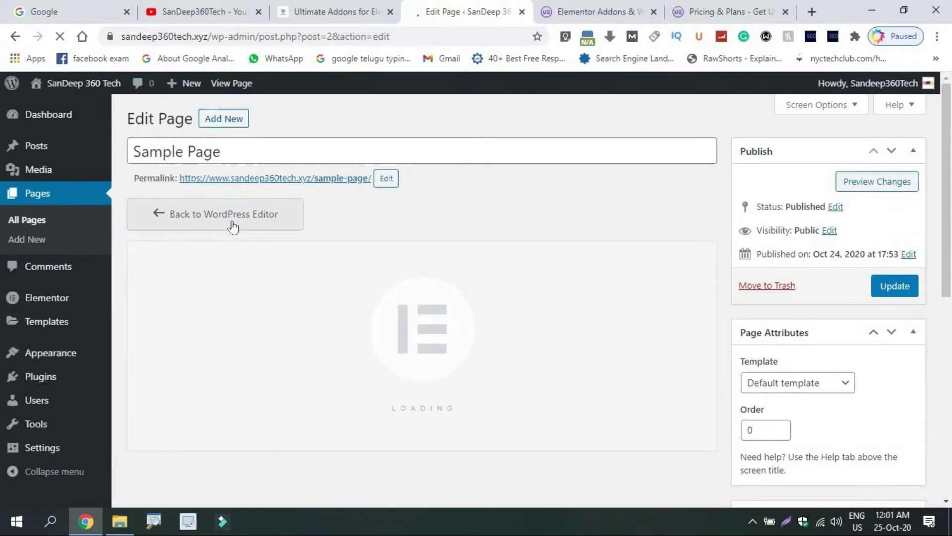
middle_click(63, 87)
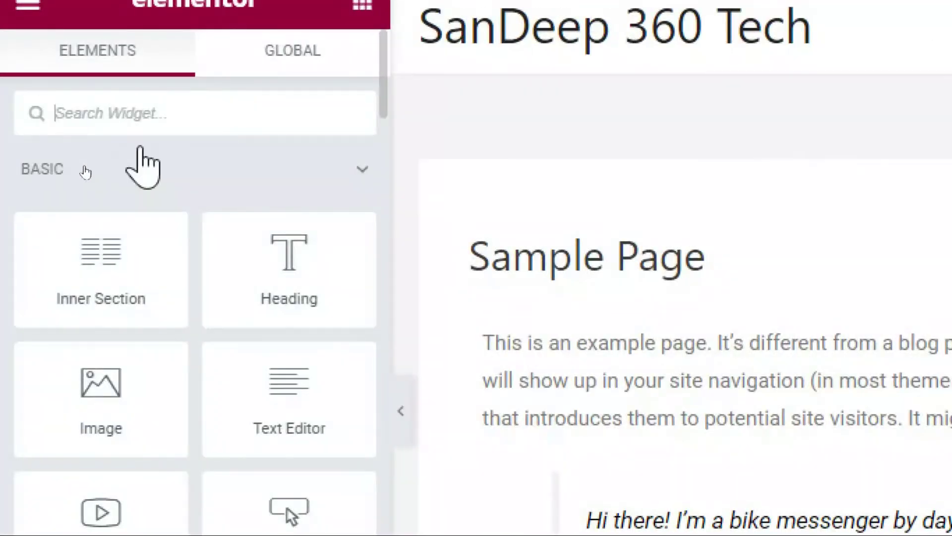
Collapse the Basic, Pro and General widget categories and scroll to the Ultimate Addons widgets
click(89, 175)
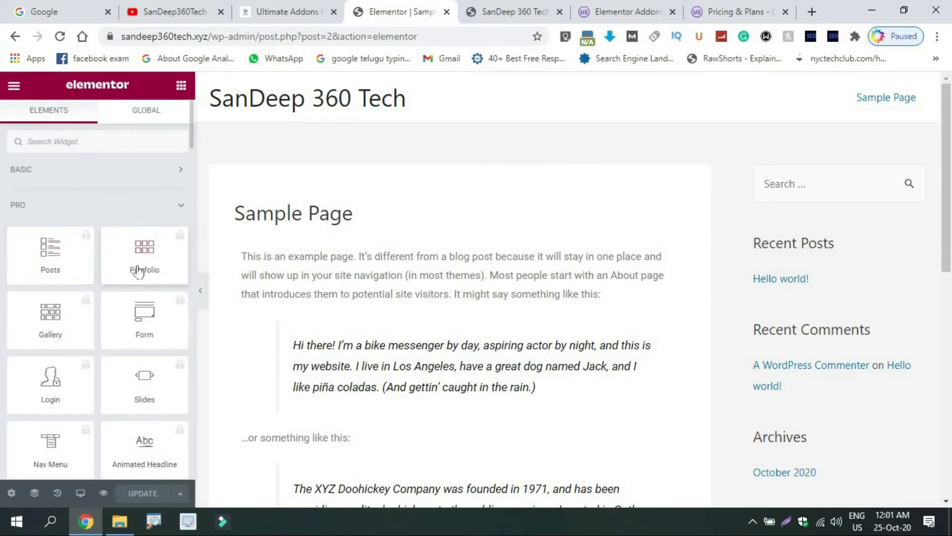
click(102, 212)
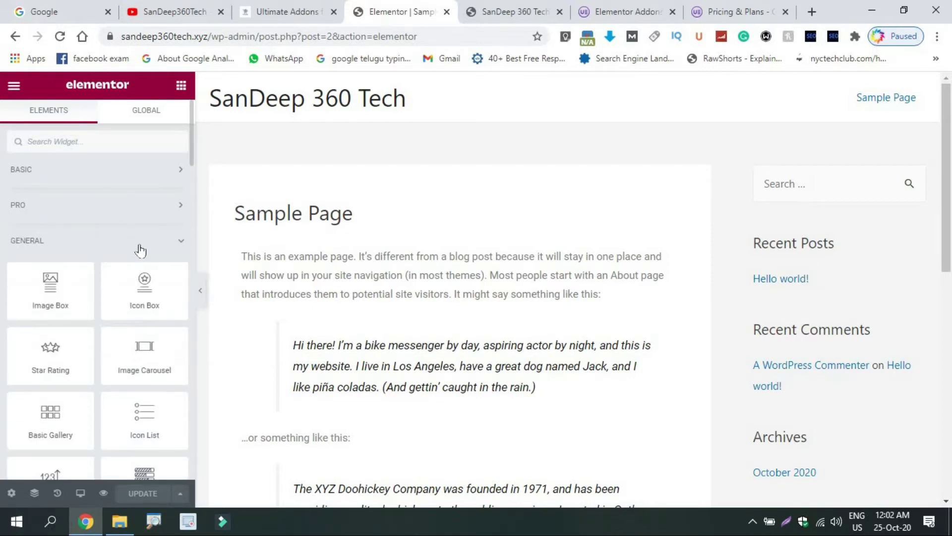
click(86, 255)
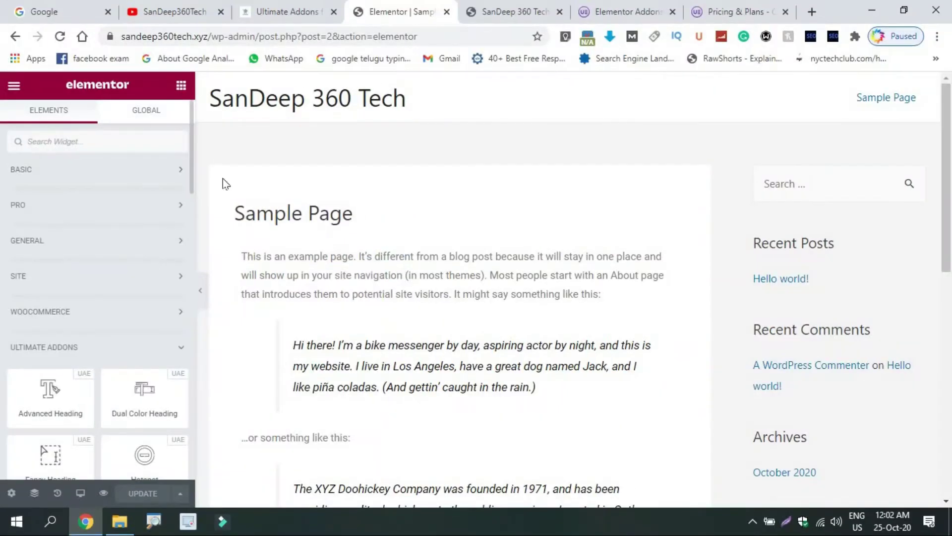
drag(192, 168, 193, 231)
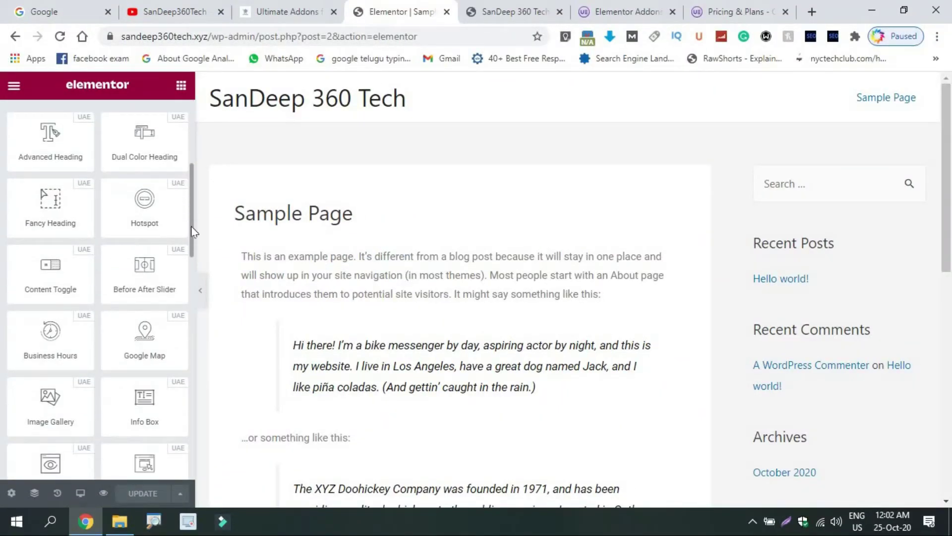
Delete the example text widget from Sample Page, then switch to the live site's tab
mouse_move(556, 276)
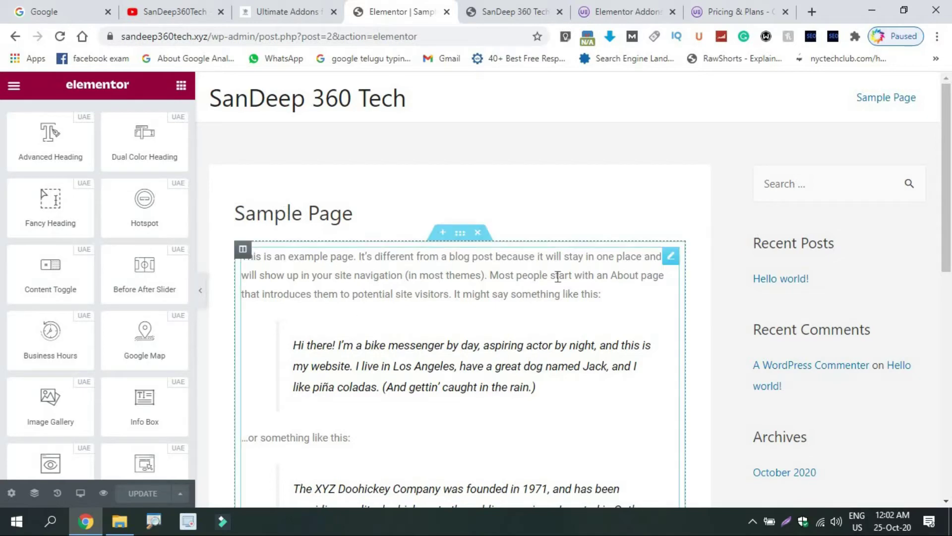
click(478, 232)
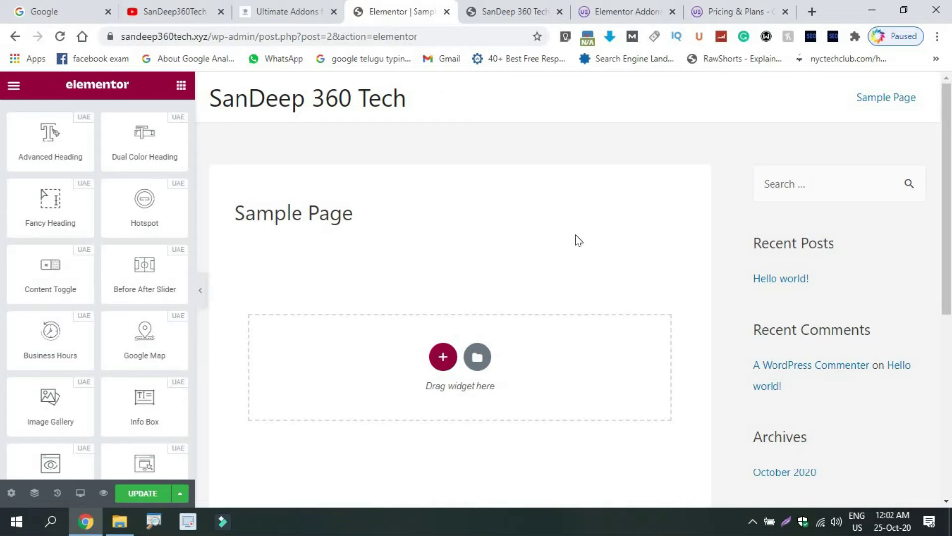
click(519, 6)
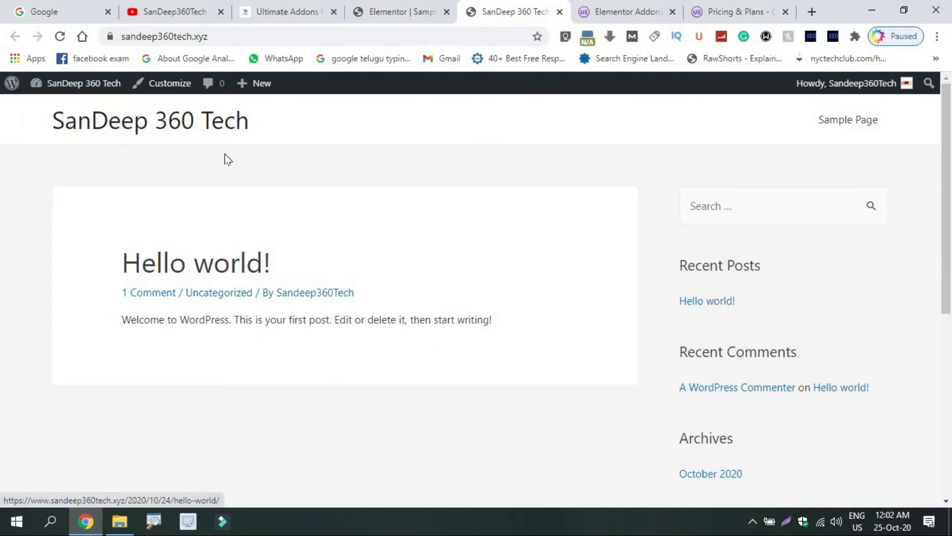
Go to the WordPress Dashboard from the site-name menu and list all pages
mouse_move(89, 85)
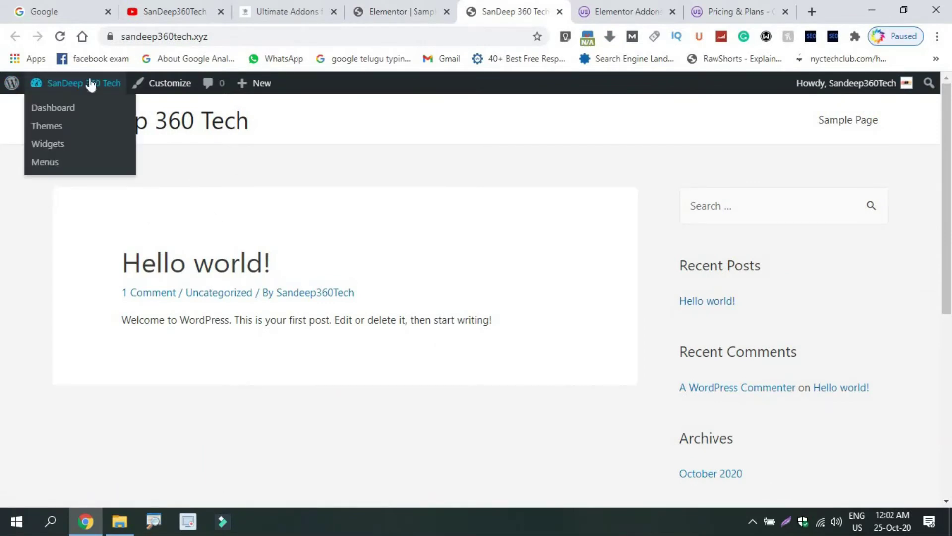
click(65, 114)
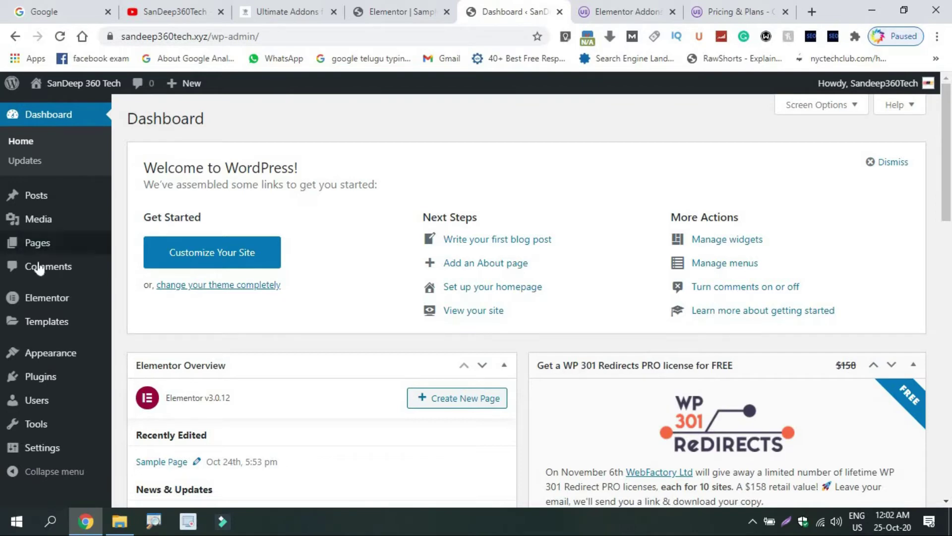
click(139, 245)
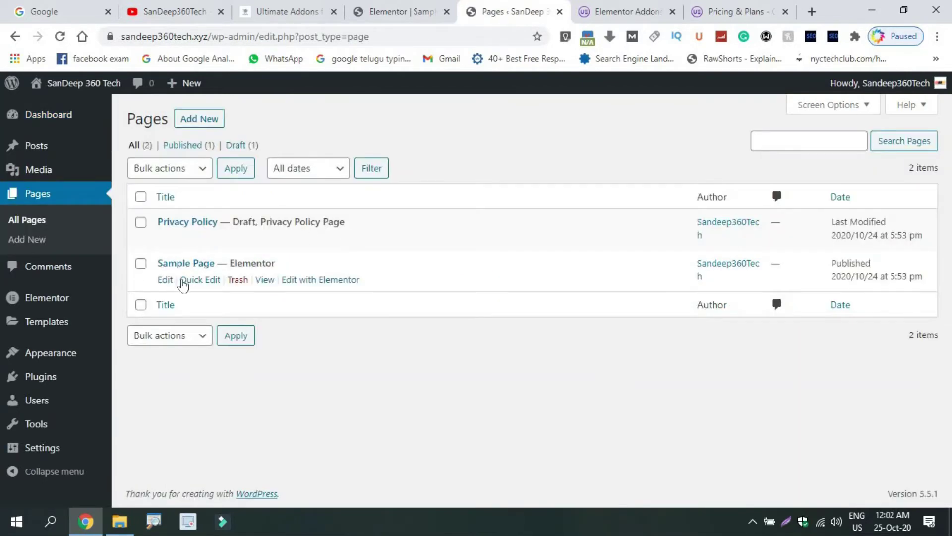
Edit the Sample Page and check Disable Title
click(165, 283)
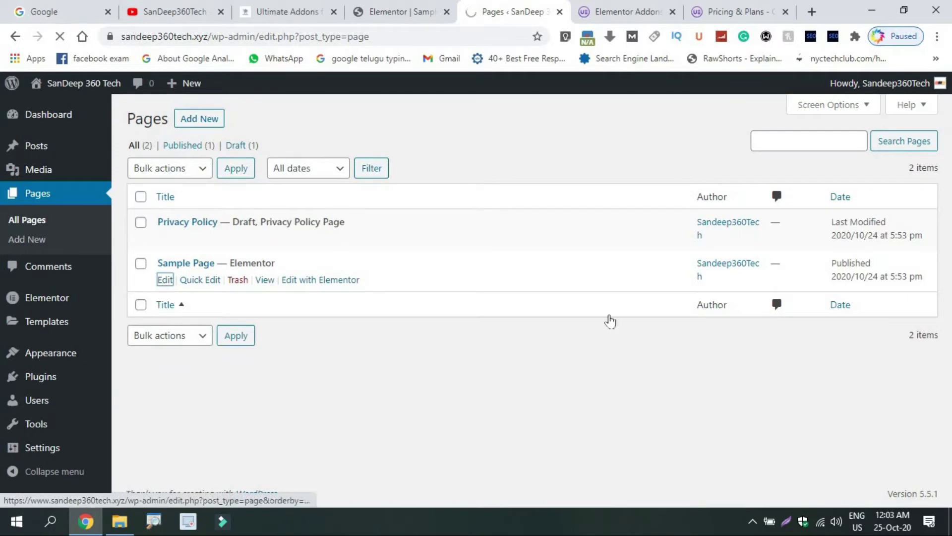
drag(951, 255, 951, 416)
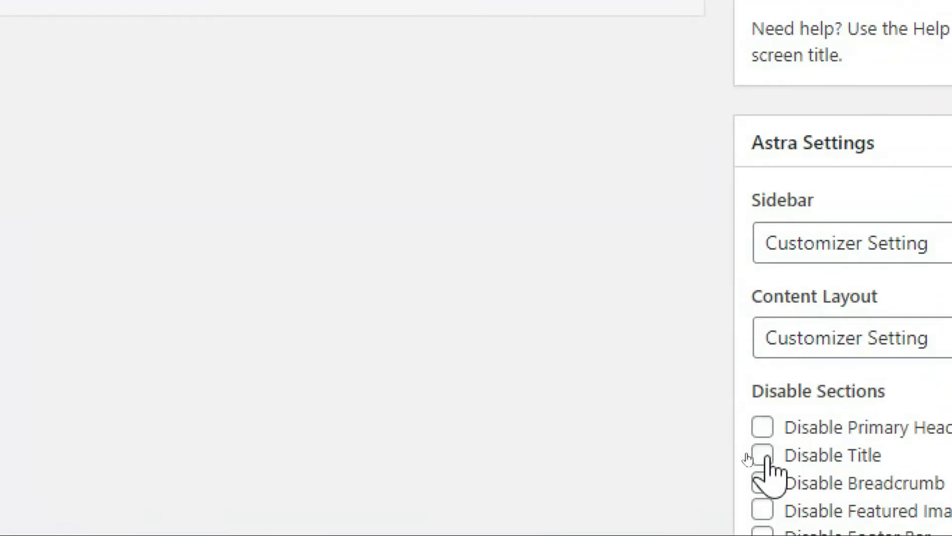
click(745, 452)
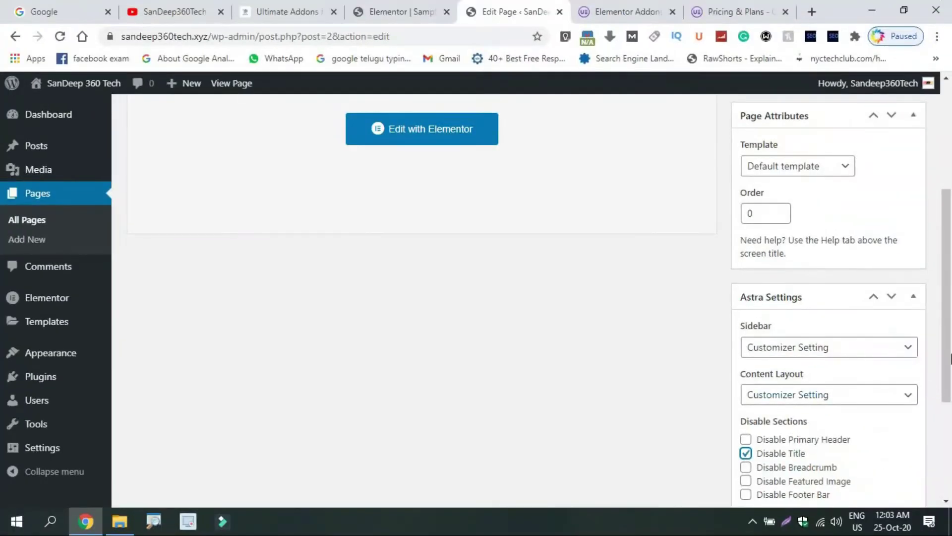
Set Astra Sidebar to No Sidebar, update the page, and reopen it in Elementor
scroll(873, 314, down, 1)
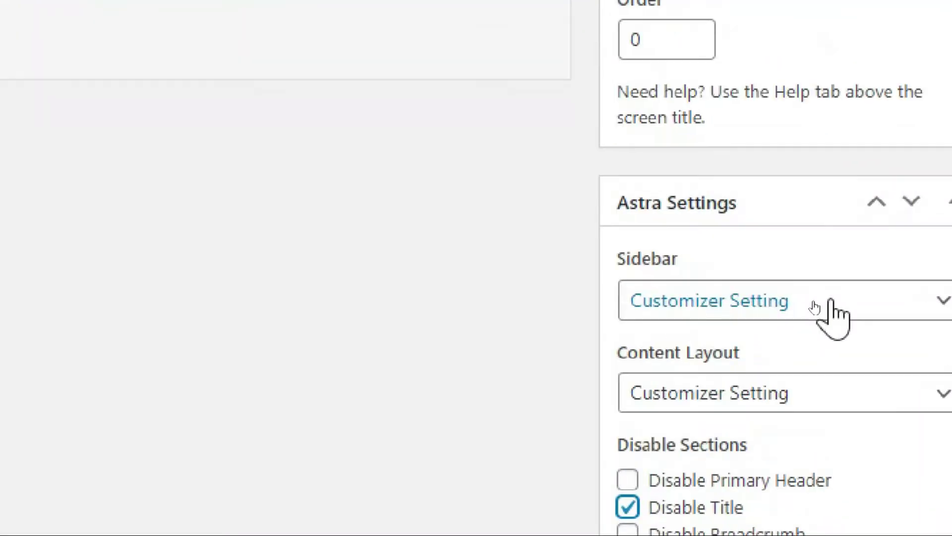
click(823, 302)
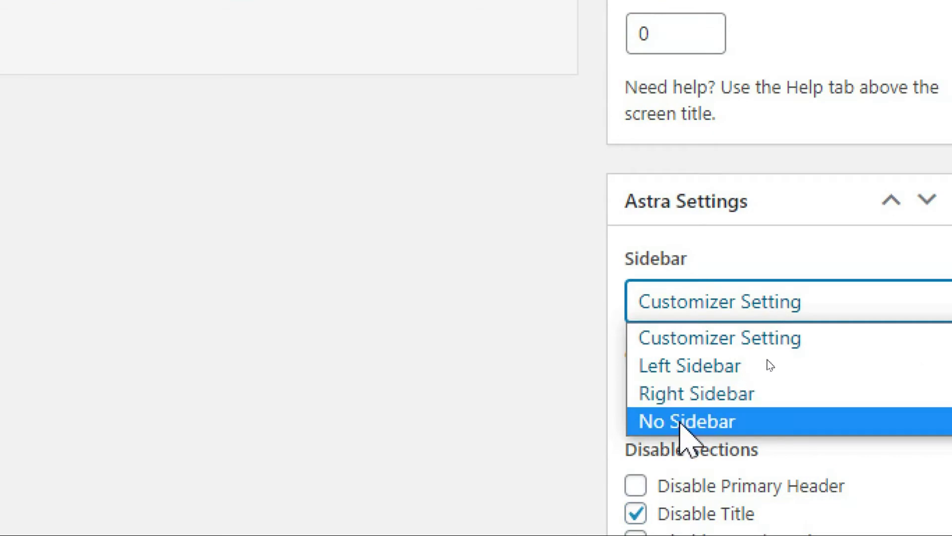
click(671, 418)
scroll(912, 228, up, 5)
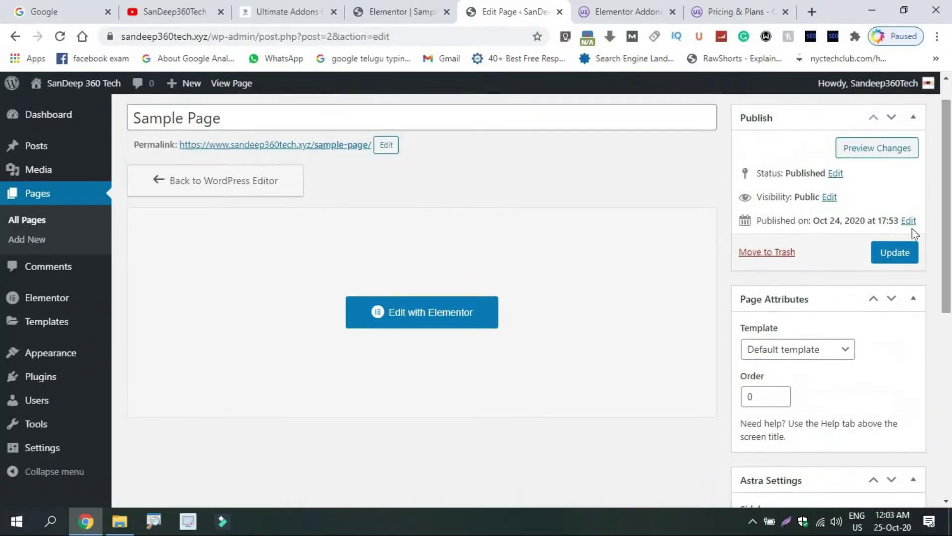
click(895, 255)
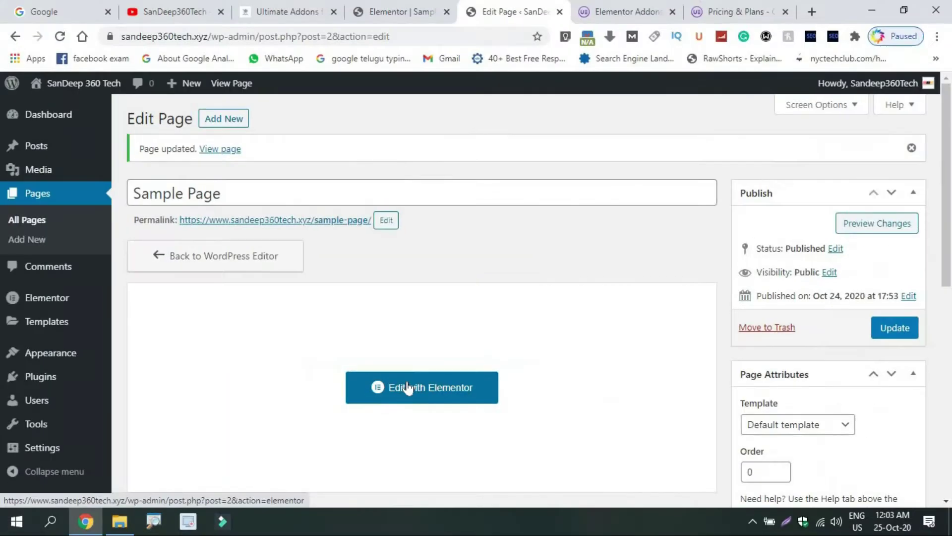
click(432, 399)
Close the older Elementor editor tab, confirming Leave in the 'Leave site?' prompt
click(368, 1)
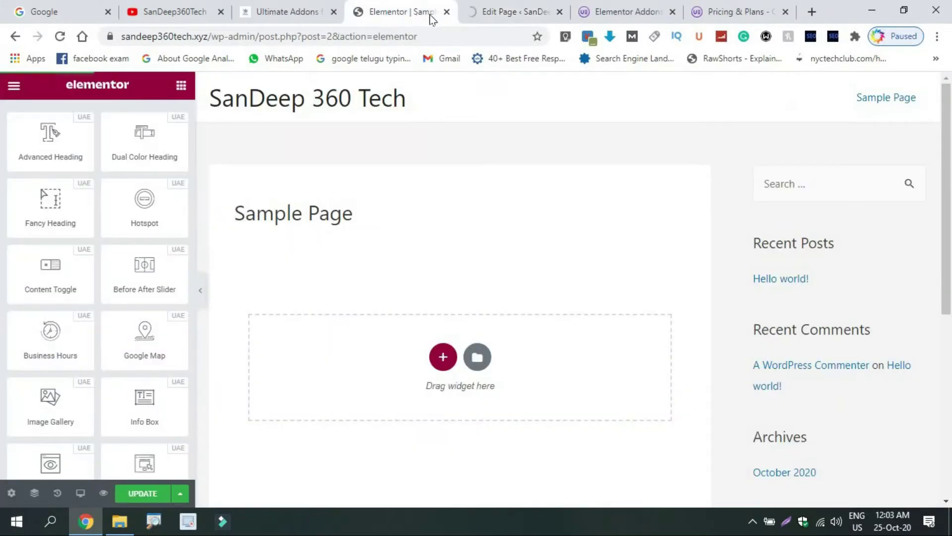
click(446, 11)
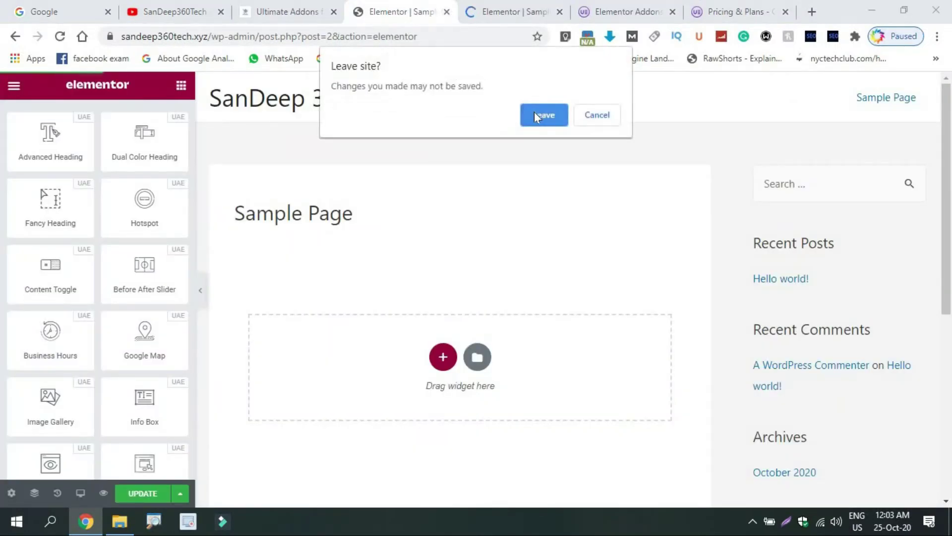
click(535, 115)
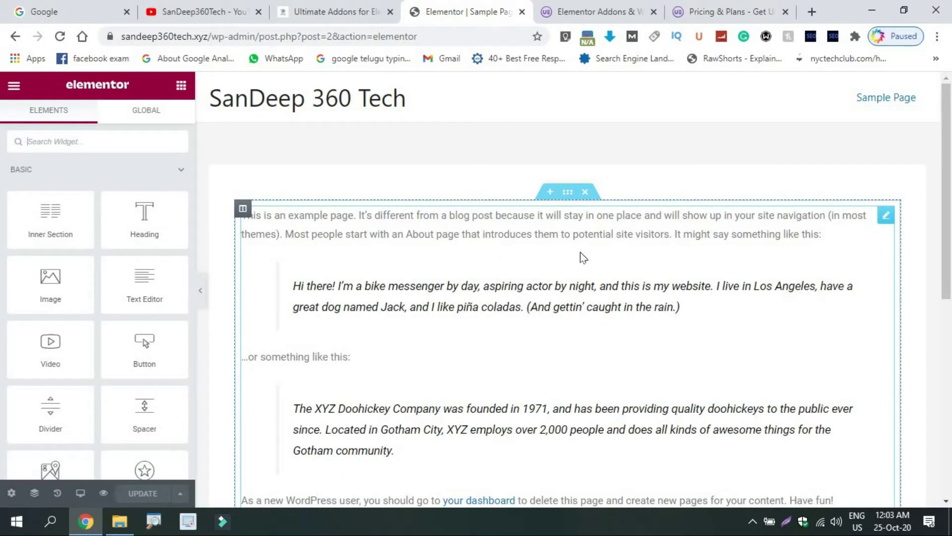
Delete the example text section and collapse the Basic and Pro widget categories
click(589, 193)
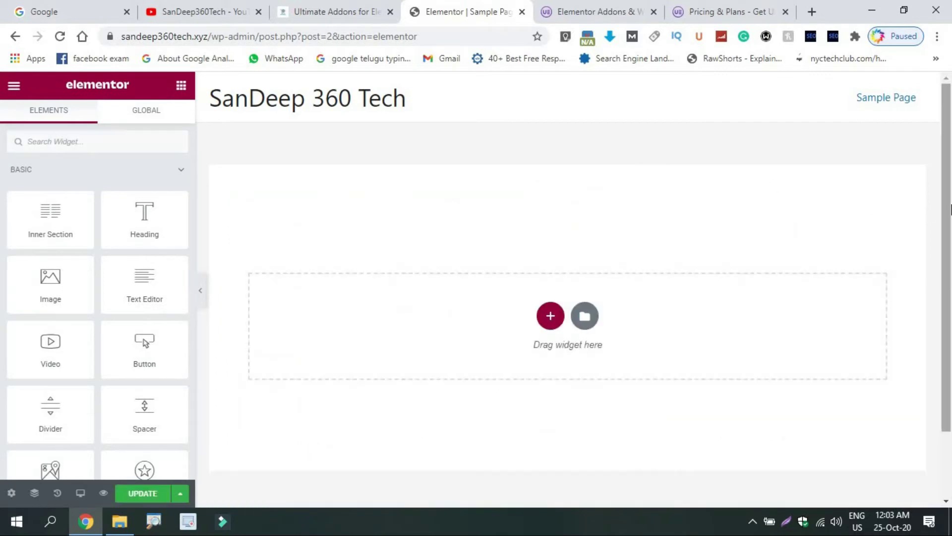
scroll(948, 140, down, 3)
scroll(948, 140, up, 3)
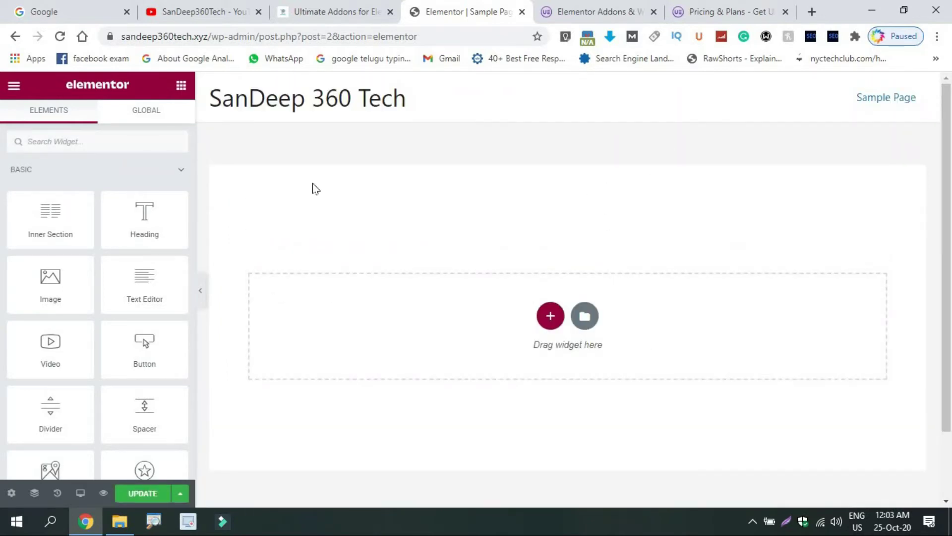
click(174, 171)
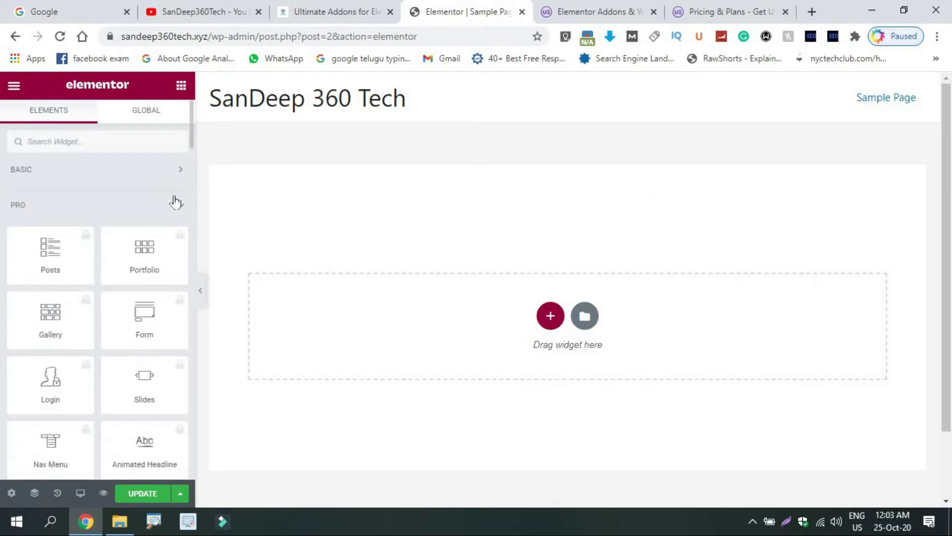
click(175, 202)
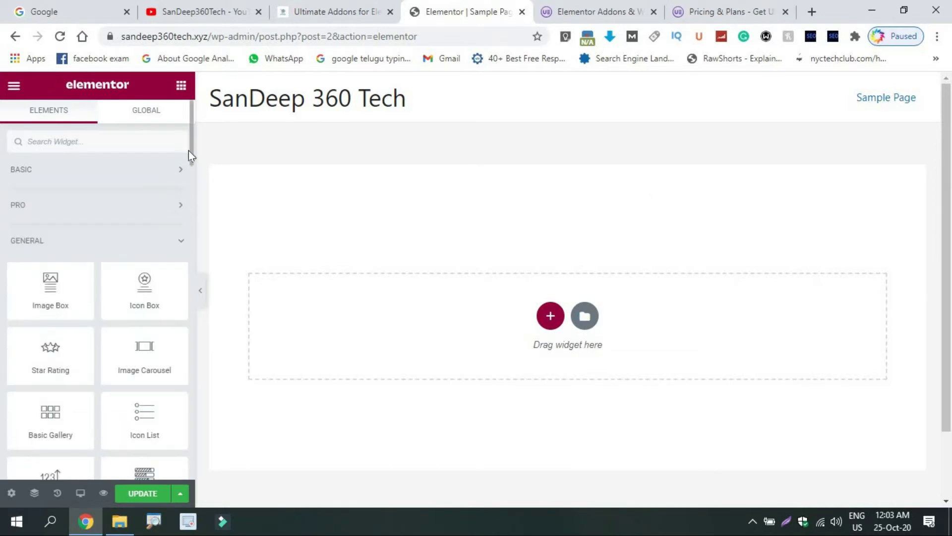
Insert a new single-column section on the Sample Page canvas
scroll(190, 153, down, 2)
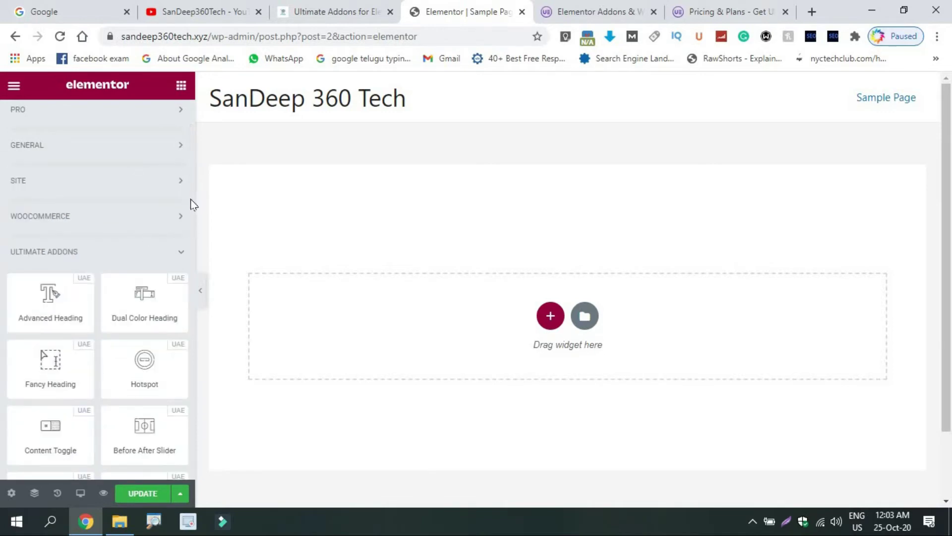
scroll(195, 218, down, 1)
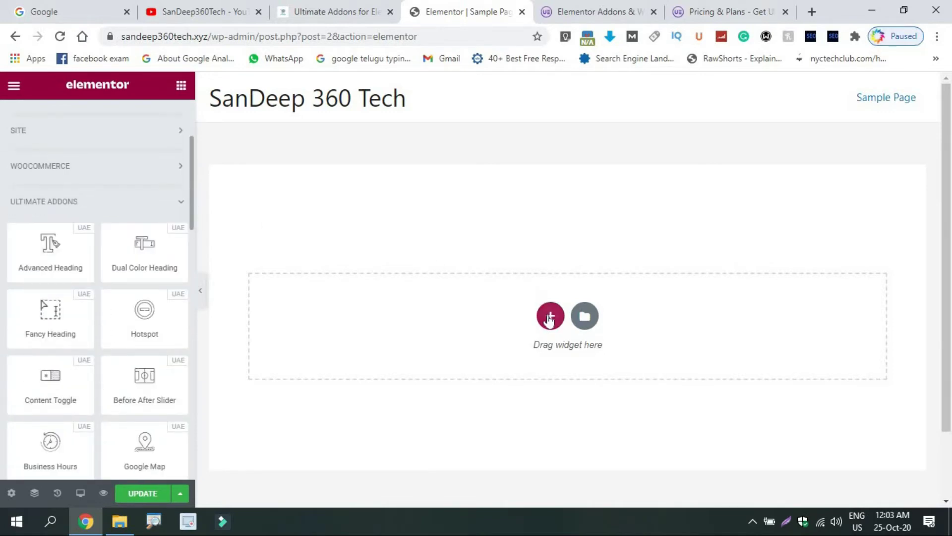
click(550, 315)
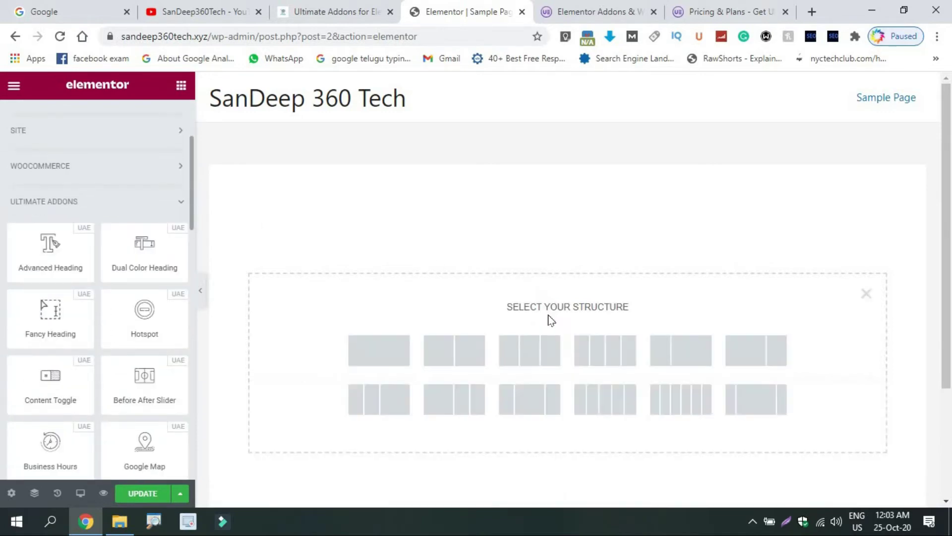
click(396, 348)
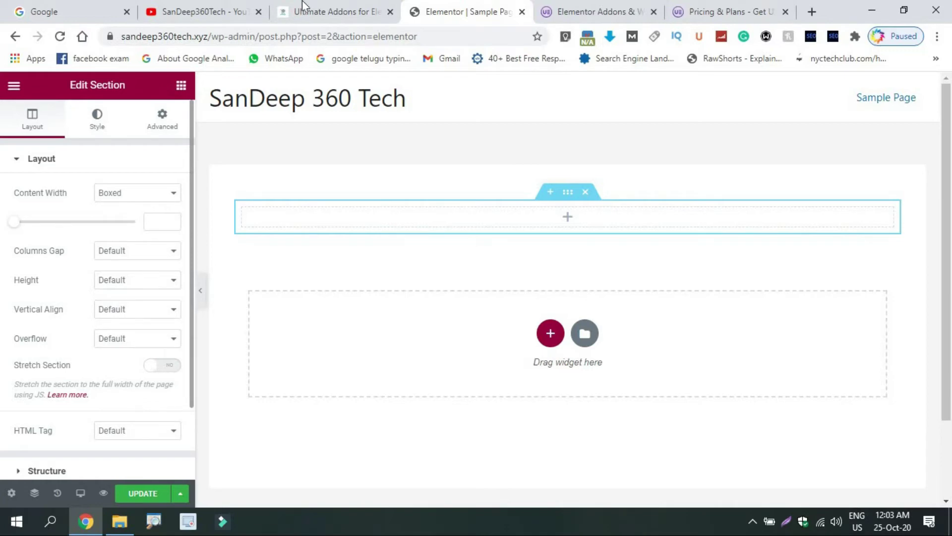
click(249, 6)
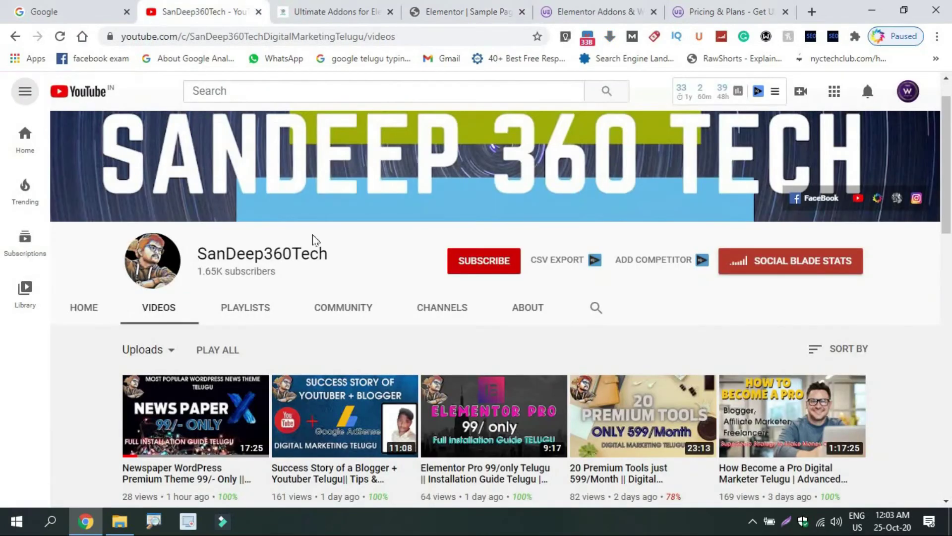
click(224, 310)
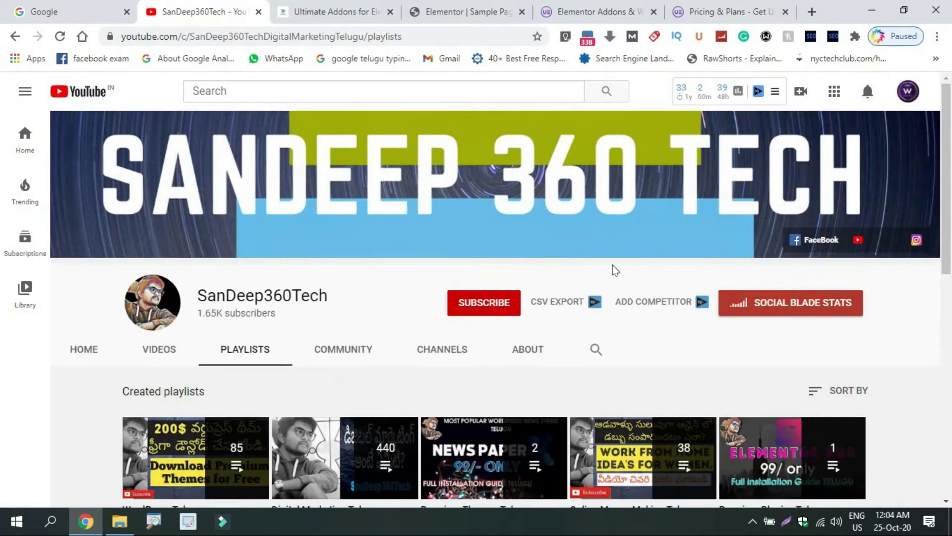
drag(950, 160, 951, 365)
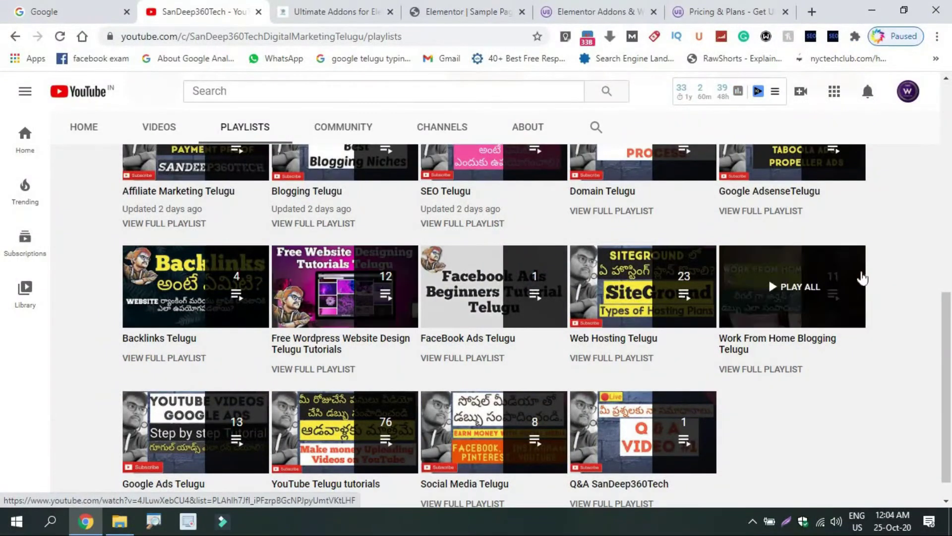
scroll(951, 177, up, 10)
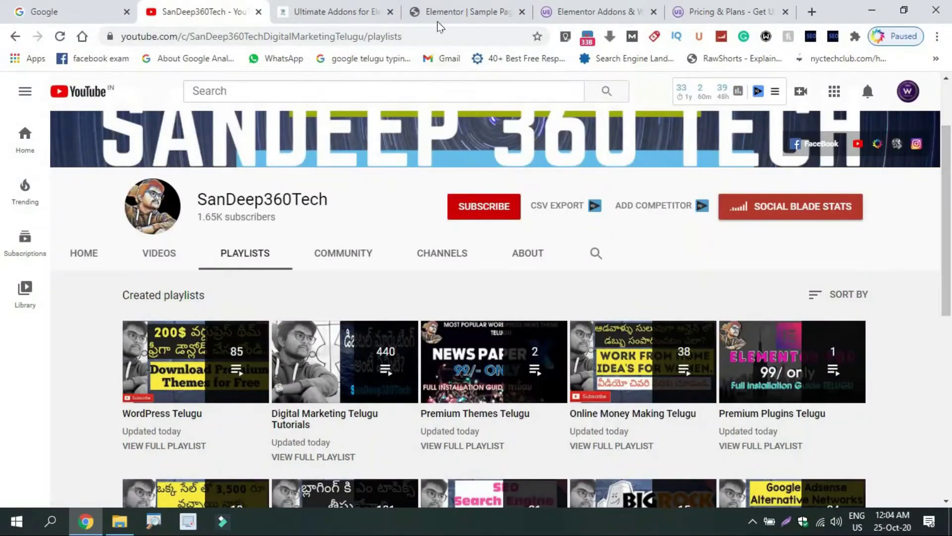
click(466, 7)
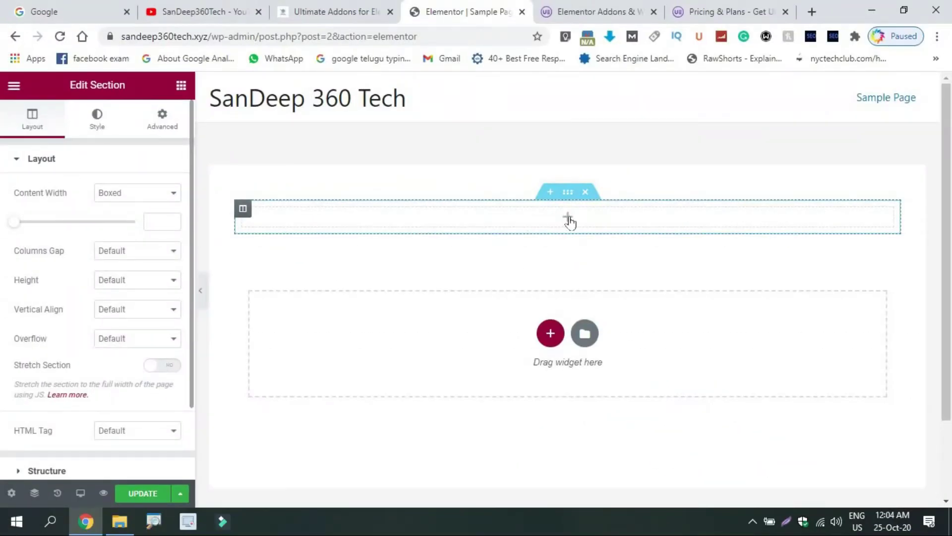
Drag the Ultimate Addons Advanced Heading widget into the empty section
click(569, 219)
scroll(192, 224, down, 3)
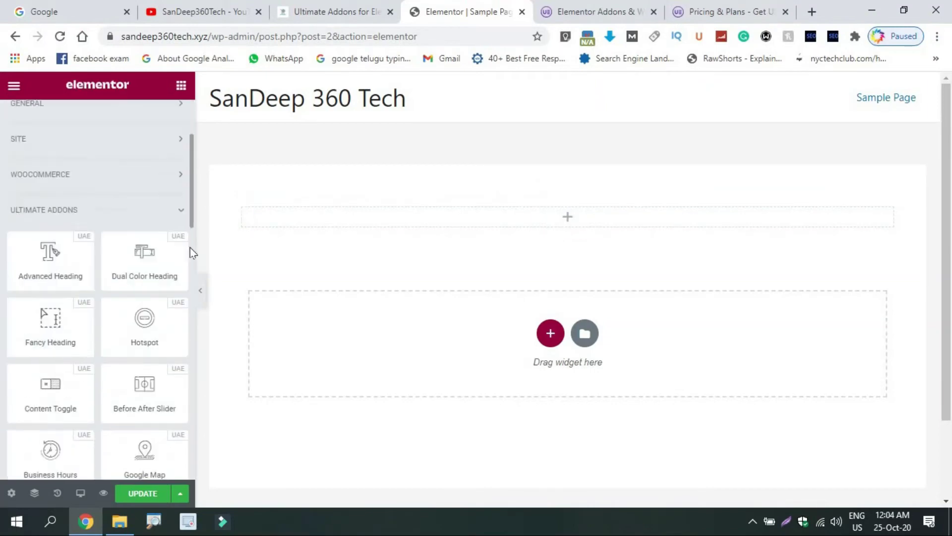
scroll(189, 248, down, 3)
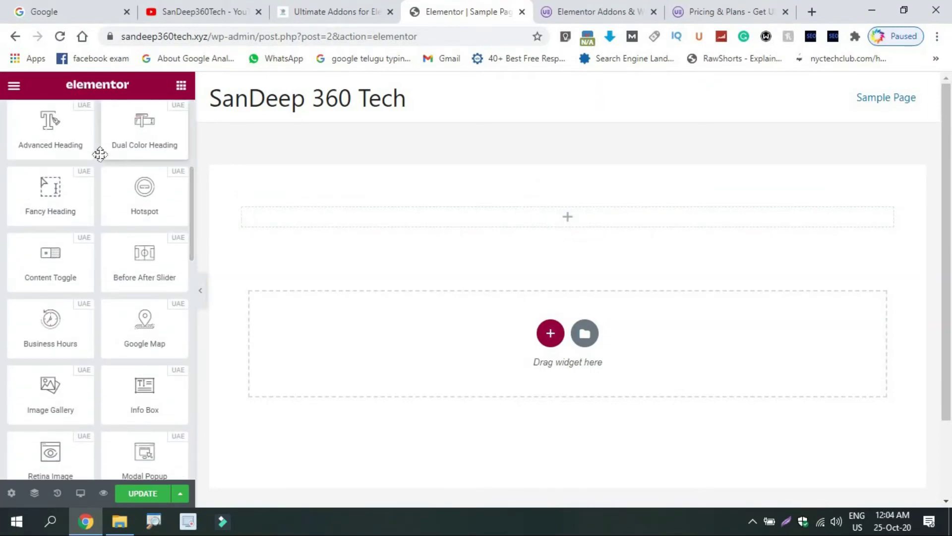
drag(100, 154, 519, 226)
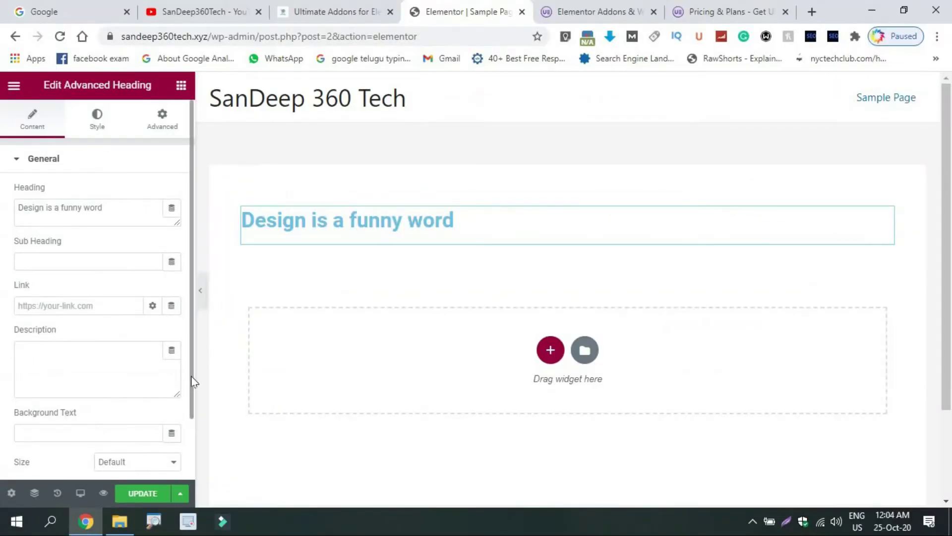
Replace the heading with a first name and enter a surname as the sub heading
scroll(191, 383, down, 3)
scroll(198, 378, up, 1)
scroll(194, 367, up, 1)
triple_click(46, 208)
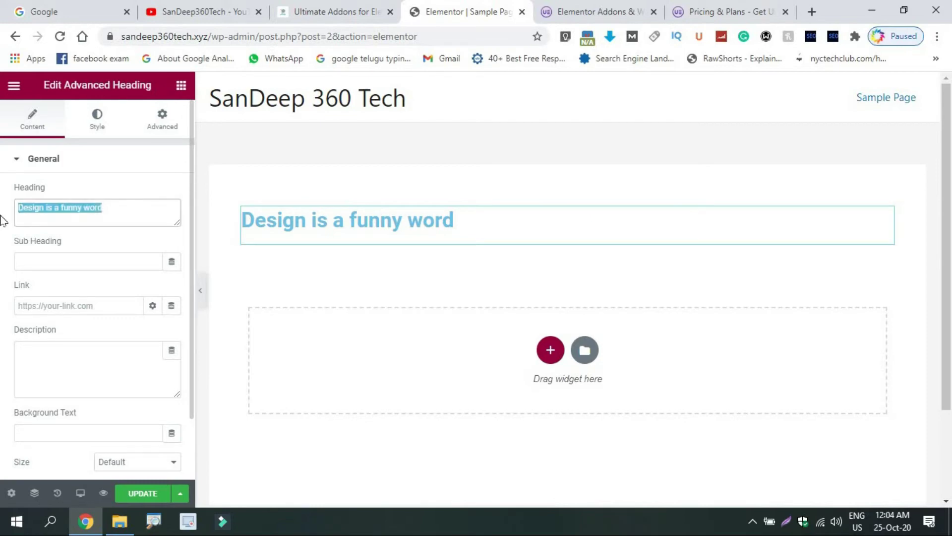
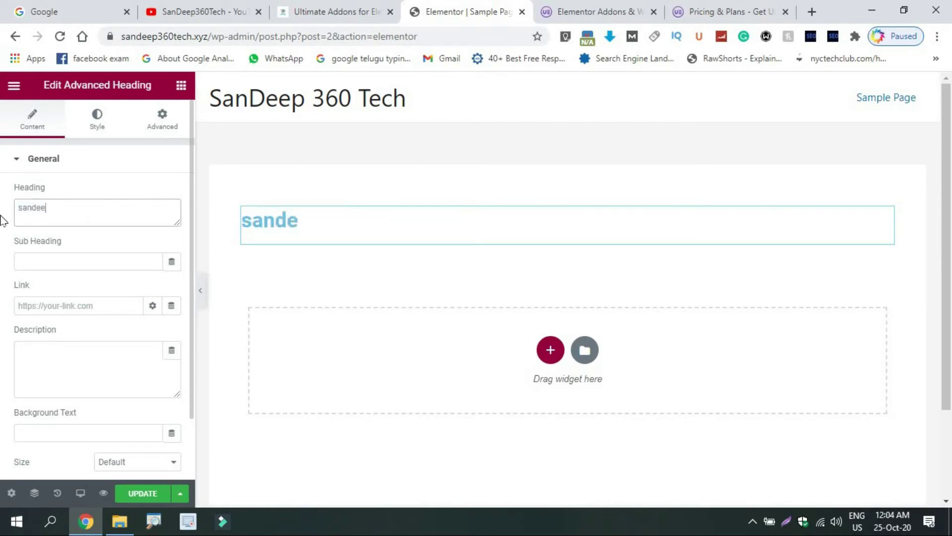
click(39, 258)
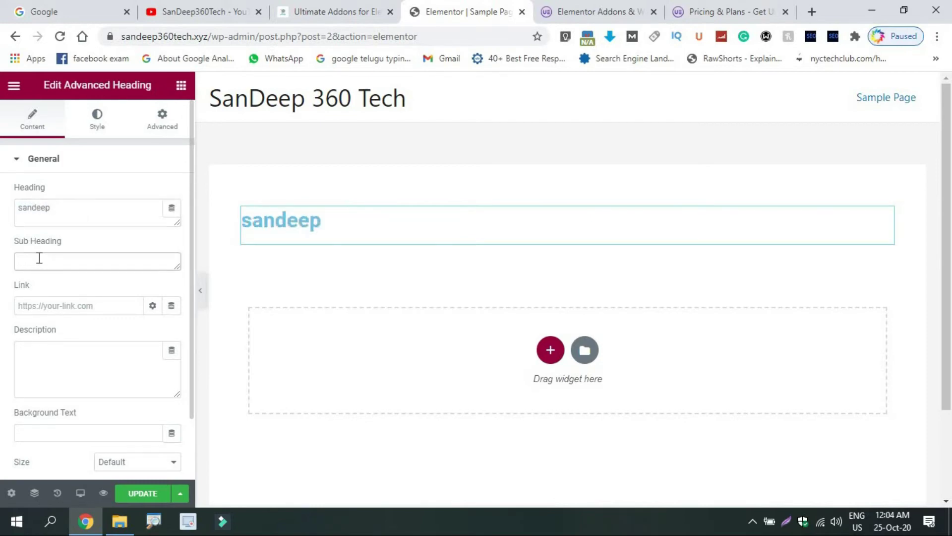
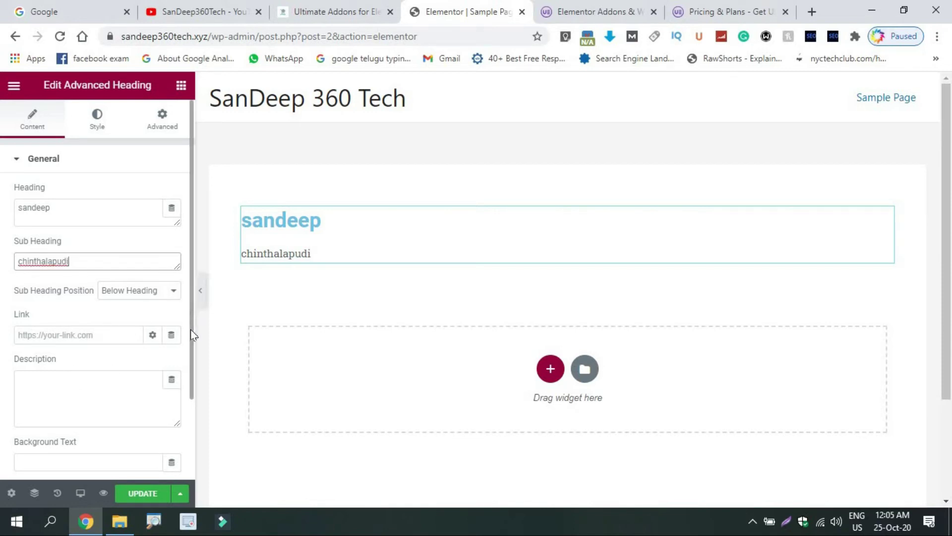
Set the background text to '360 tech' and the heading size to Small
scroll(194, 335, down, 2)
click(106, 372)
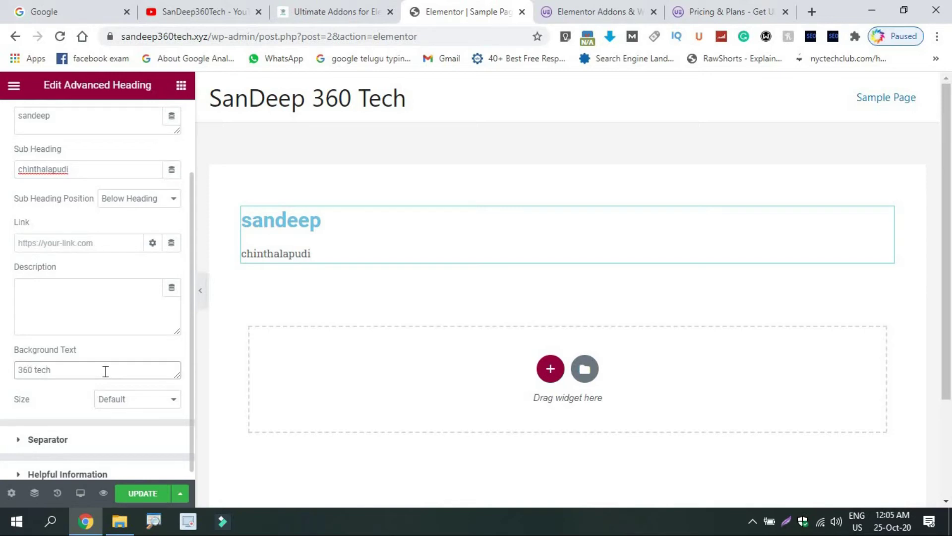
click(123, 398)
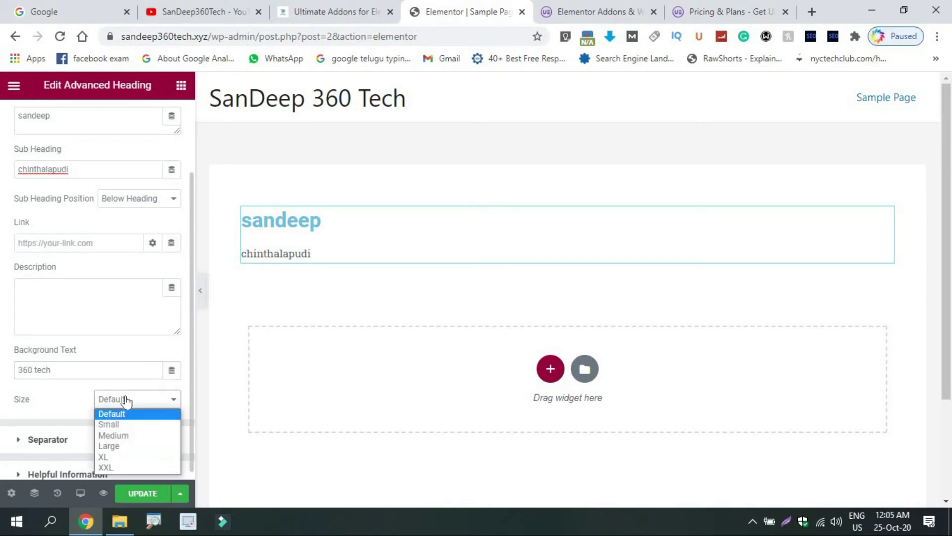
click(122, 428)
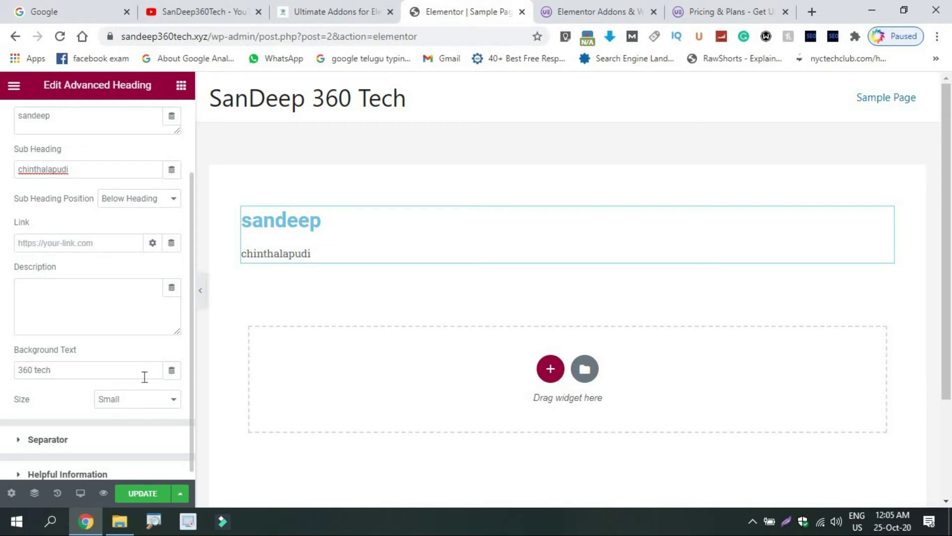
click(123, 438)
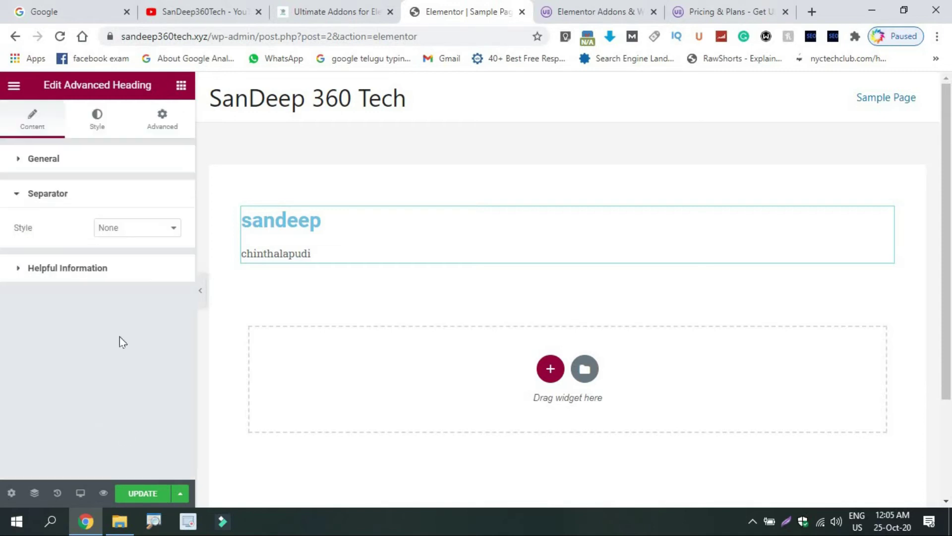
Give the heading a Line With Icon star separator positioned at the Top
click(120, 228)
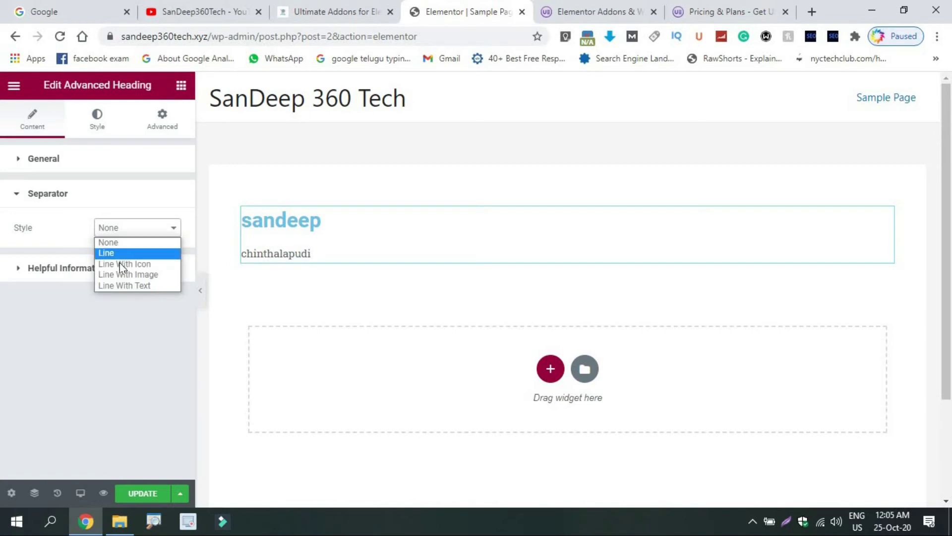
click(120, 263)
mouse_move(108, 331)
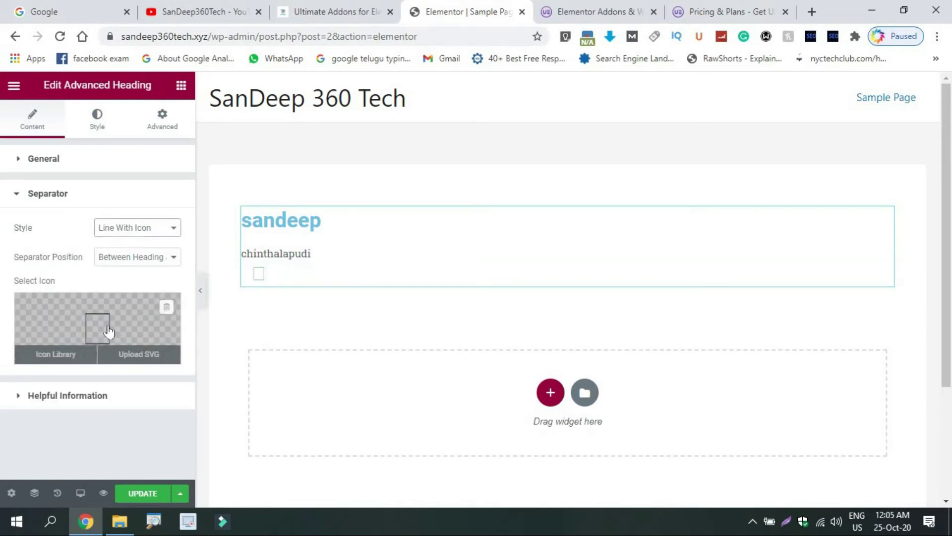
click(130, 256)
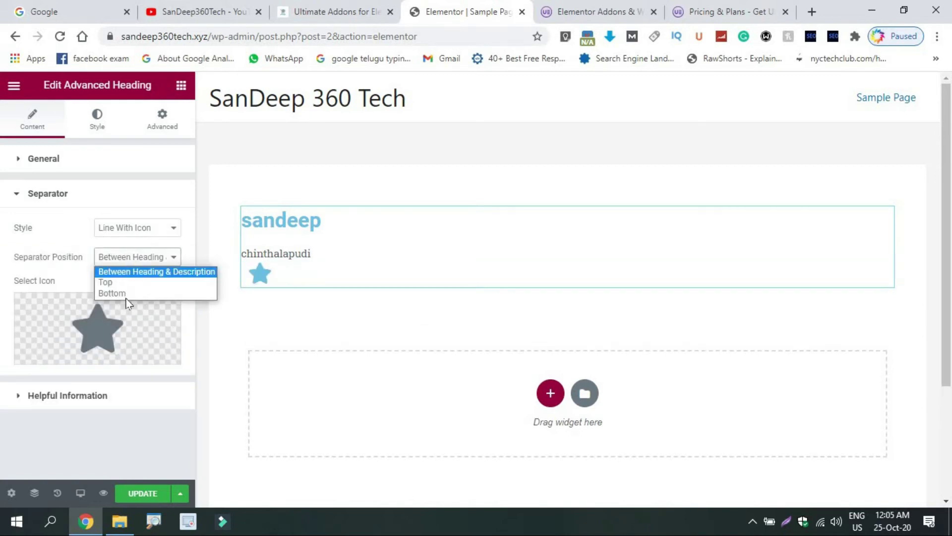
click(120, 281)
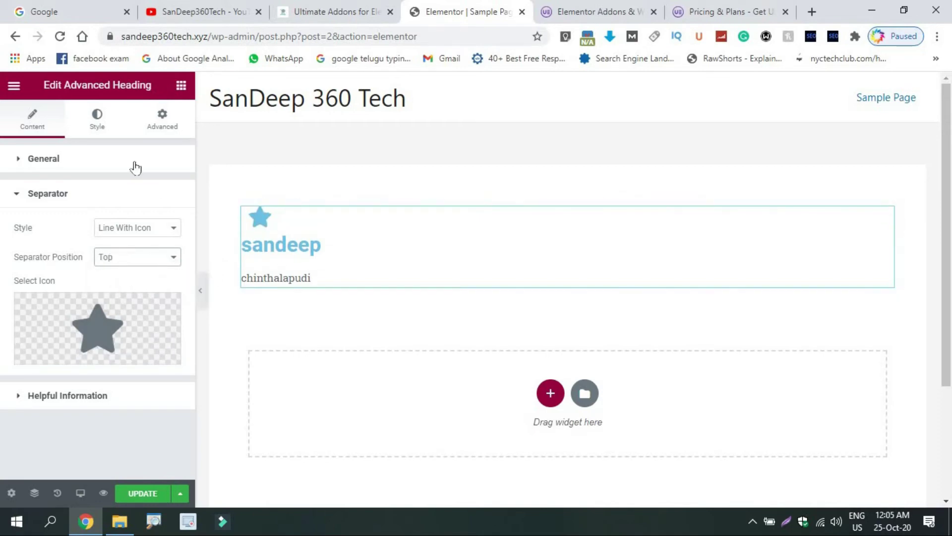
Delete the Advanced Heading widget through its right-click menu
mouse_move(423, 218)
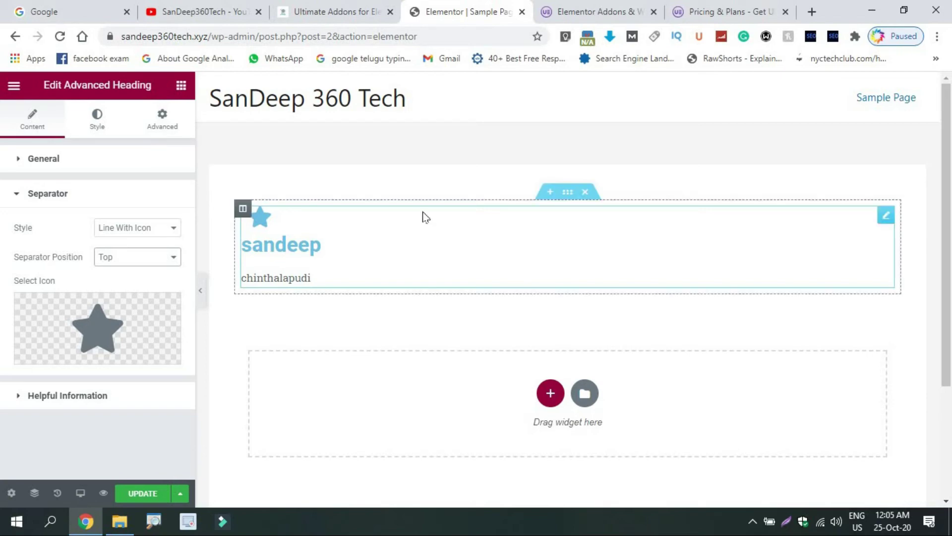
right_click(885, 218)
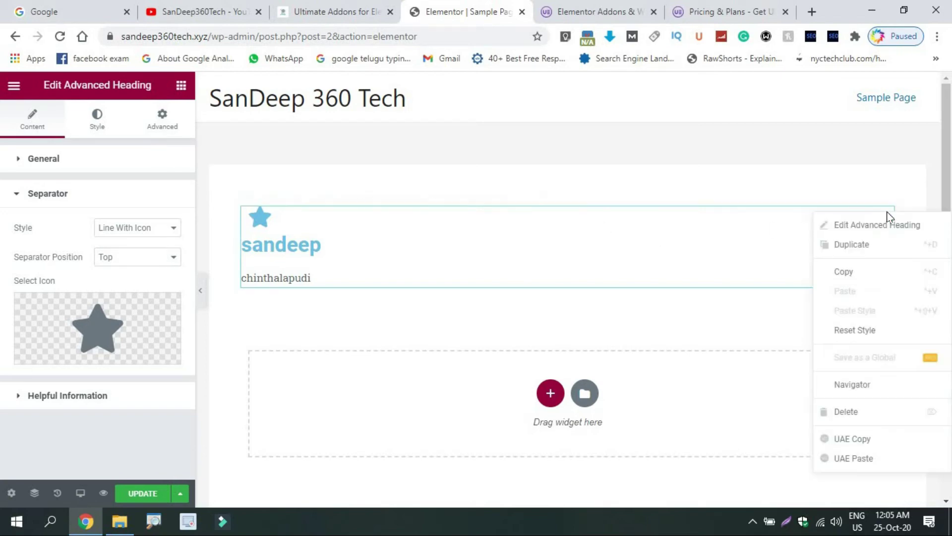
click(861, 413)
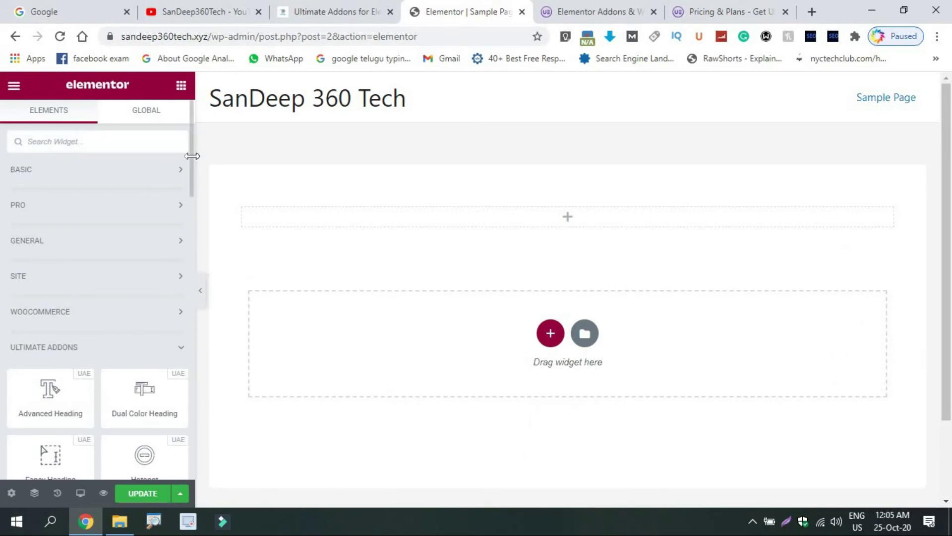
scroll(192, 199, down, 4)
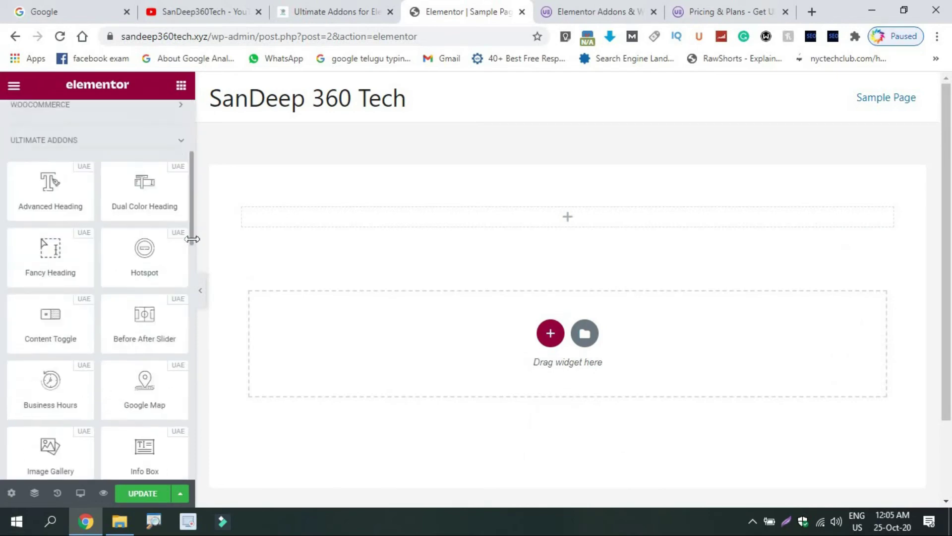
scroll(193, 233, down, 2)
scroll(191, 222, up, 2)
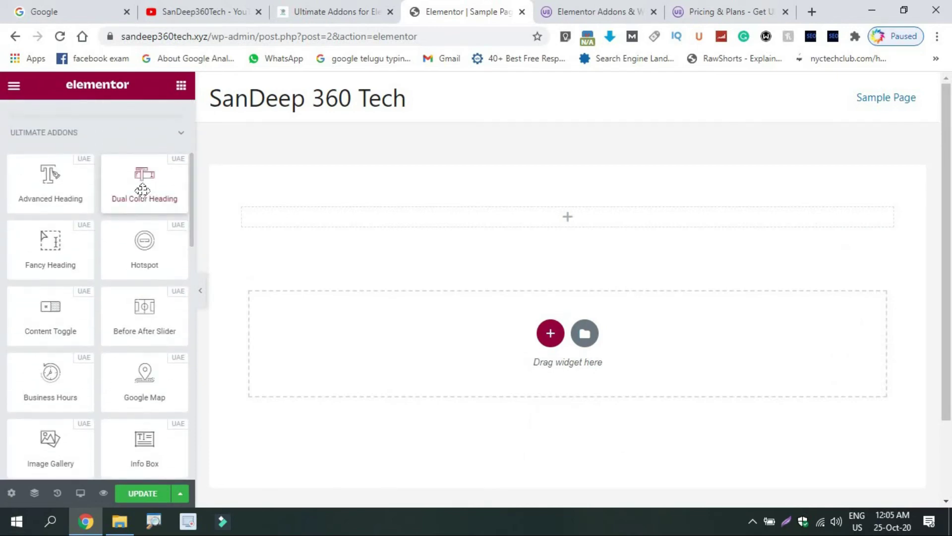
Drop a Dual Color Heading into the empty section and set its Before Text to a first name
drag(143, 190, 516, 214)
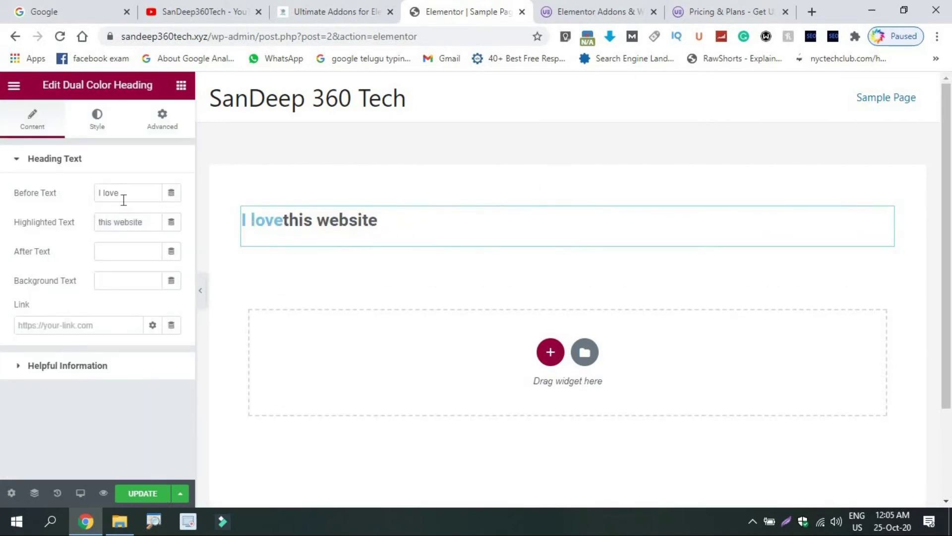
drag(126, 196, 40, 196)
text(san)
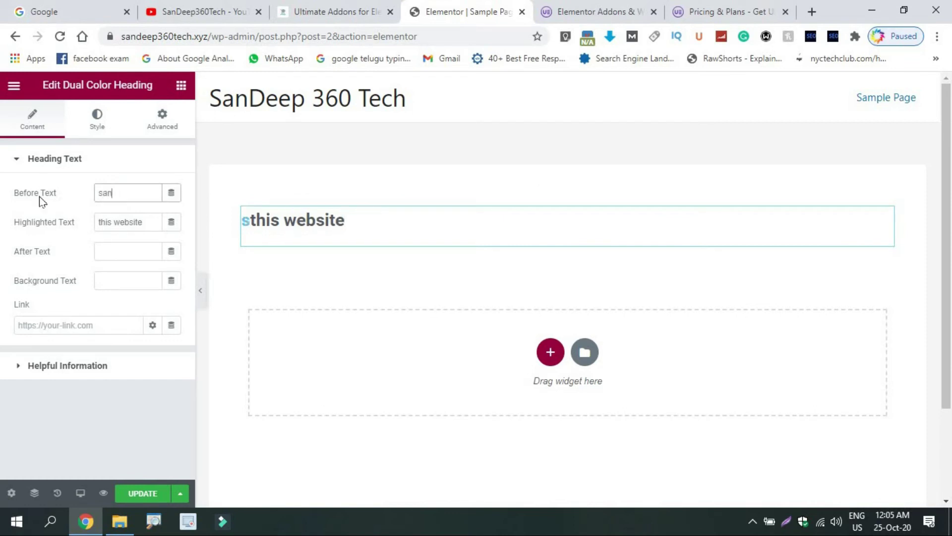
text(deep)
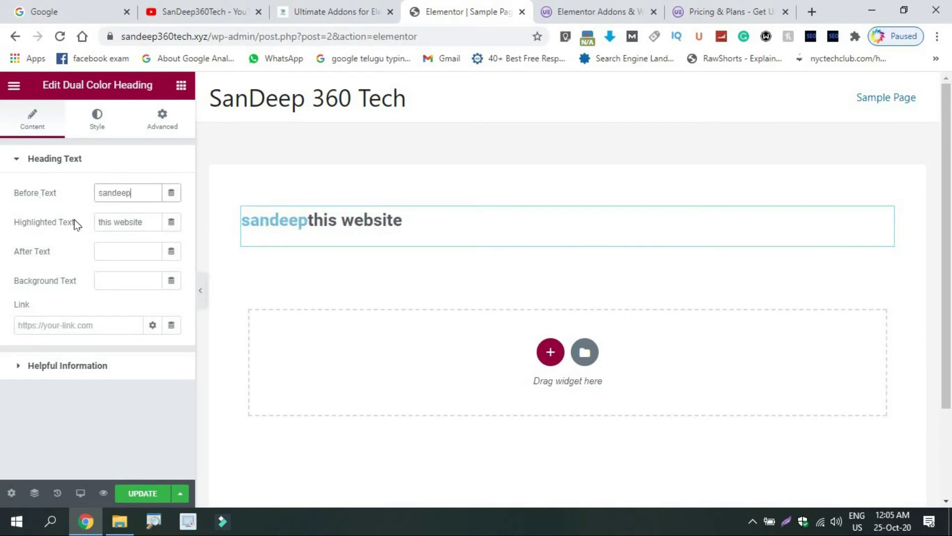
Set the highlighted text to '360' and the after text to 'tech', then open Heading Style
drag(151, 223, 37, 226)
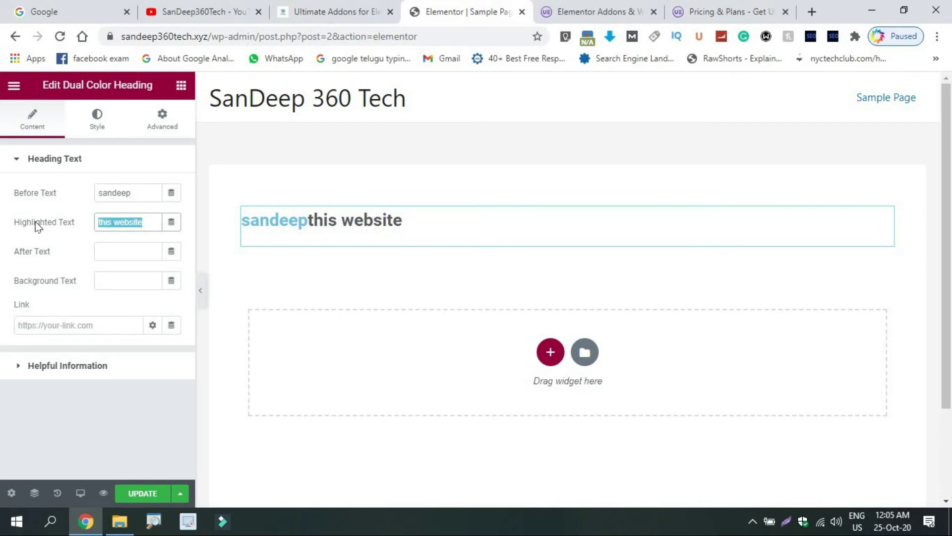
text(360t)
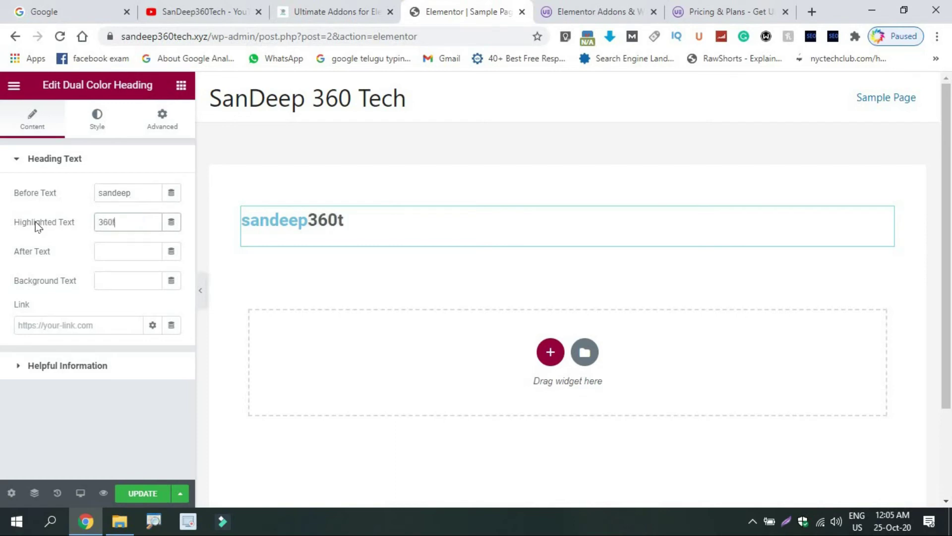
text(ech)
click(126, 252)
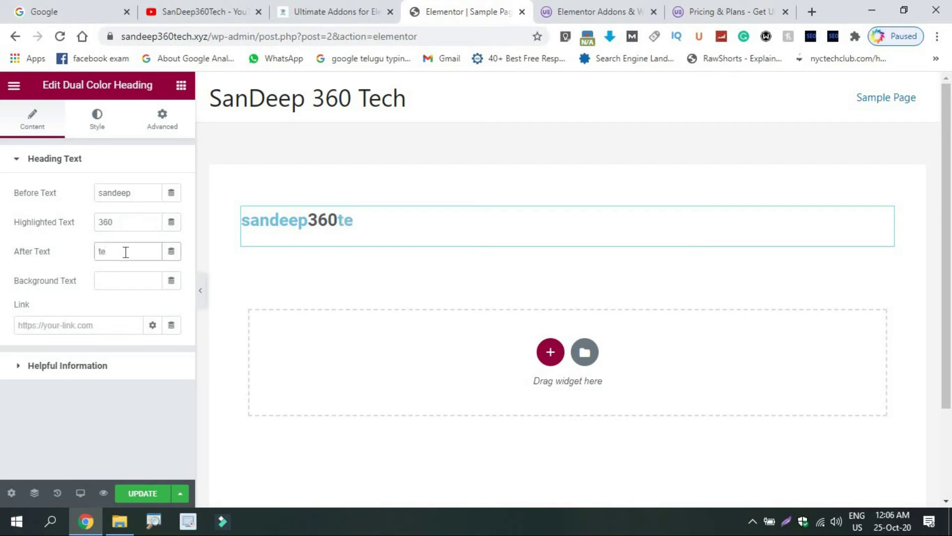
click(97, 119)
click(56, 397)
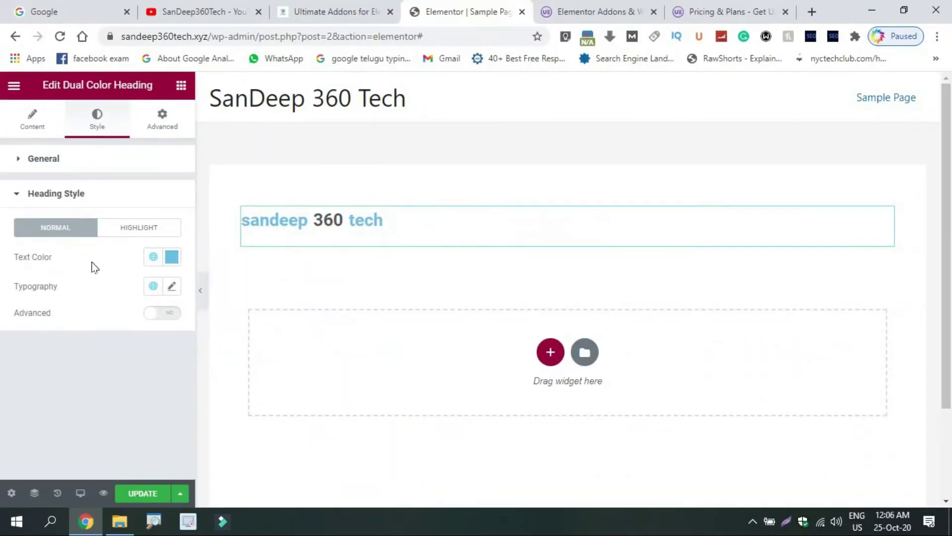
Change the heading text colour from light blue #6EC1E4 to pink #E46ED5
click(171, 266)
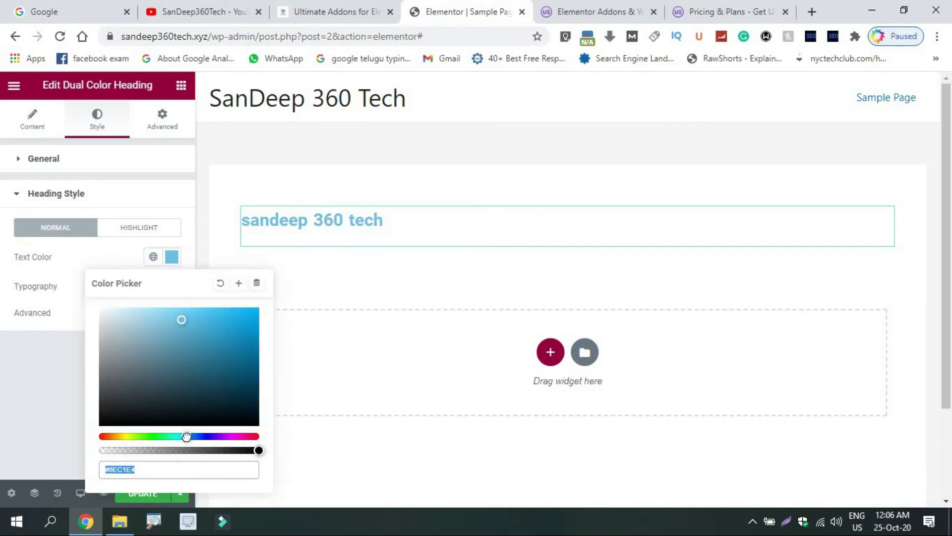
drag(186, 436, 243, 437)
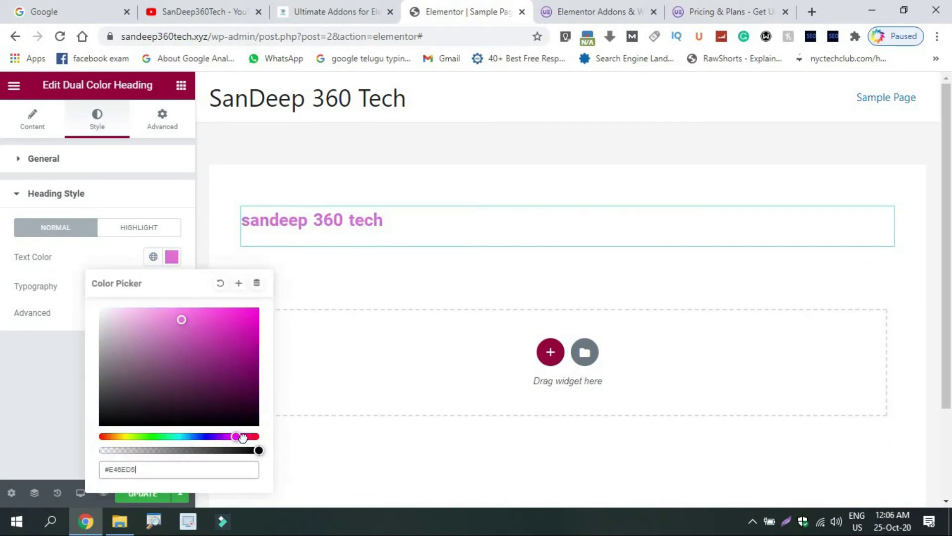
click(7, 418)
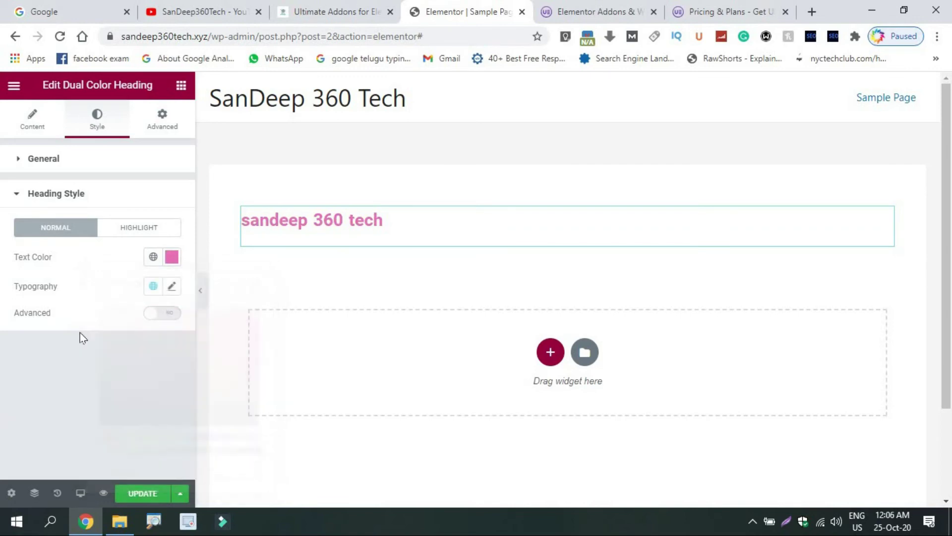
click(173, 287)
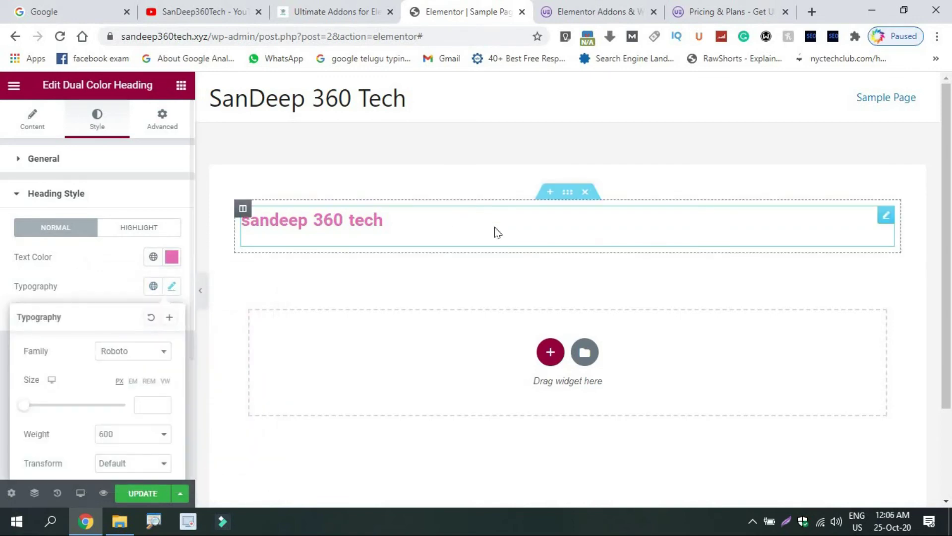
Delete the Dual Color Heading widget and scroll the Elements panel to the UAE Login Form
right_click(888, 213)
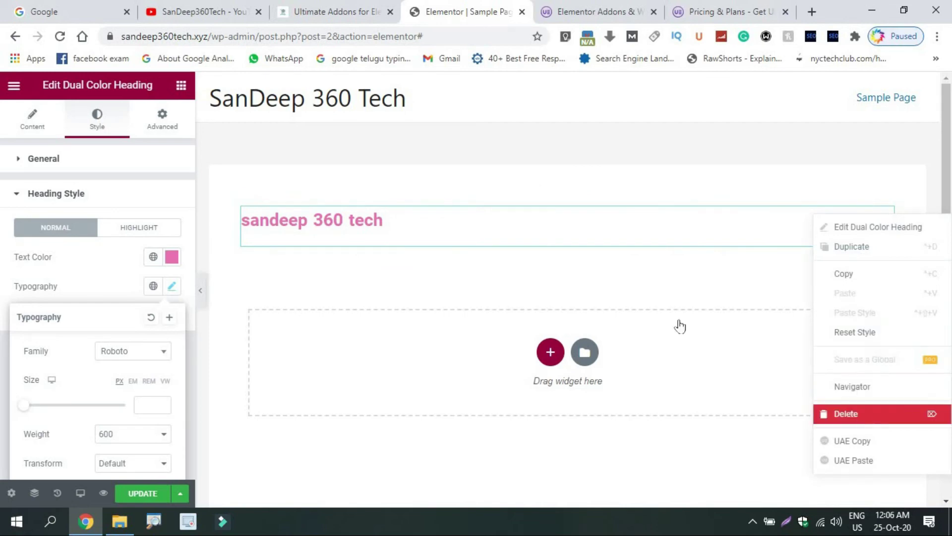
key(Delete)
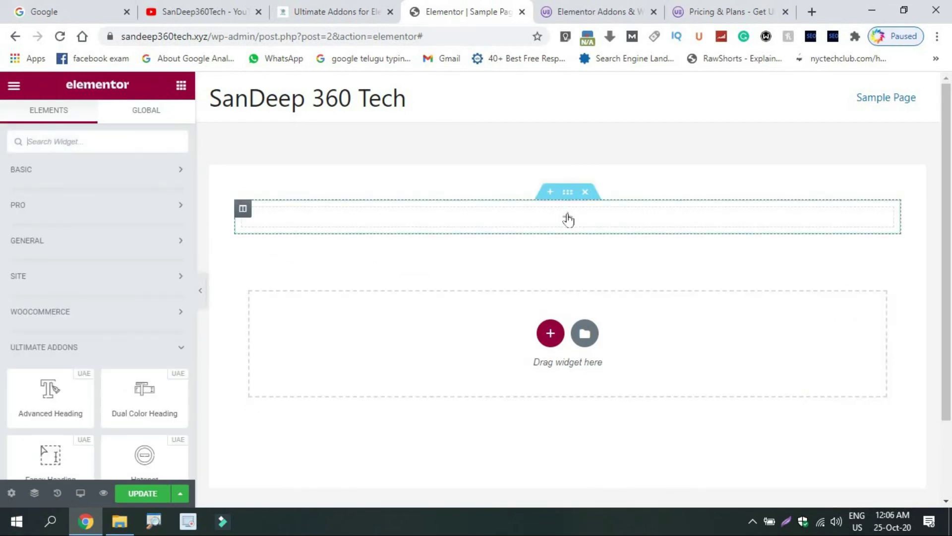
scroll(85, 225, down, 5)
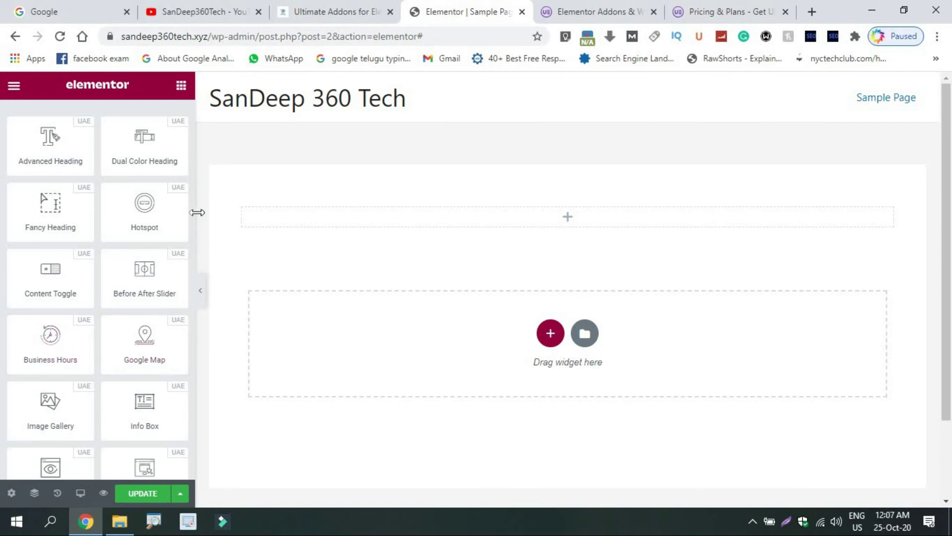
scroll(50, 242, down, 5)
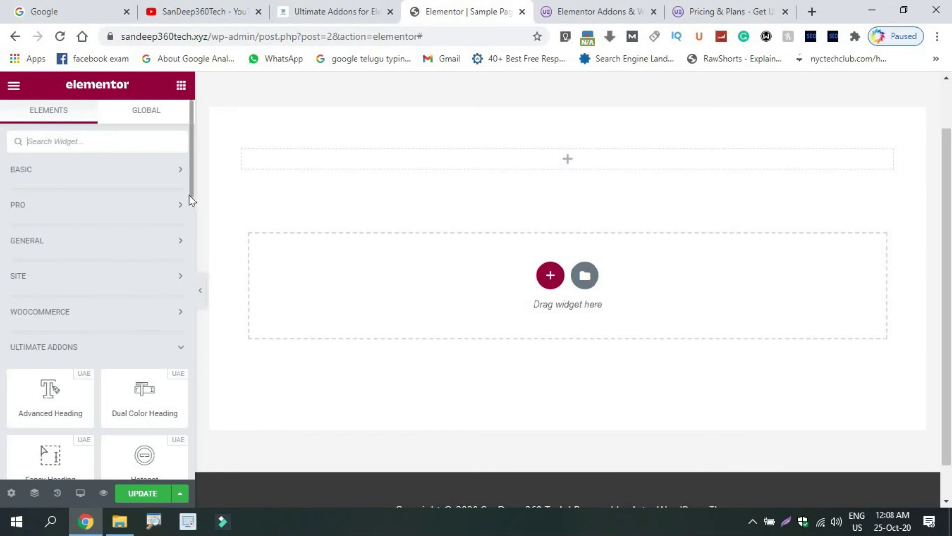
scroll(188, 228, down, 4)
scroll(187, 262, down, 7)
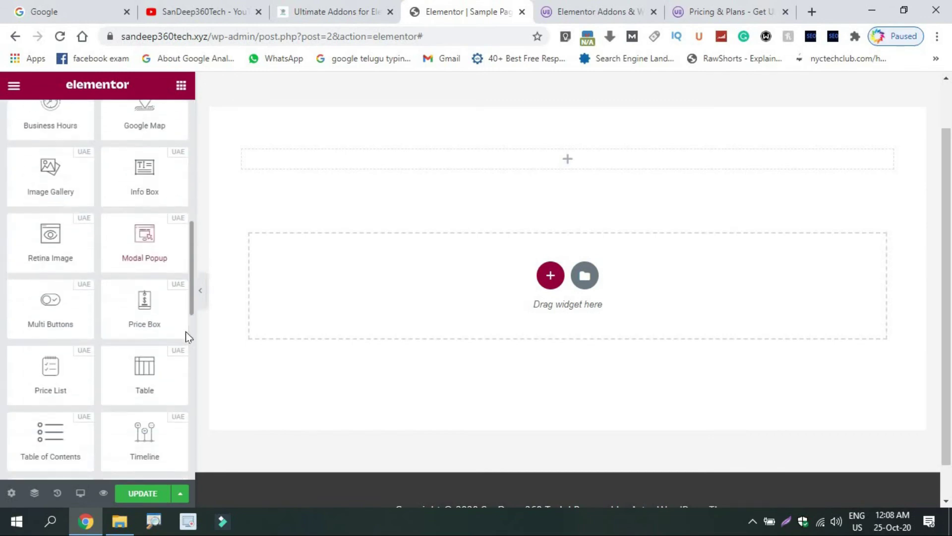
scroll(187, 355, down, 3)
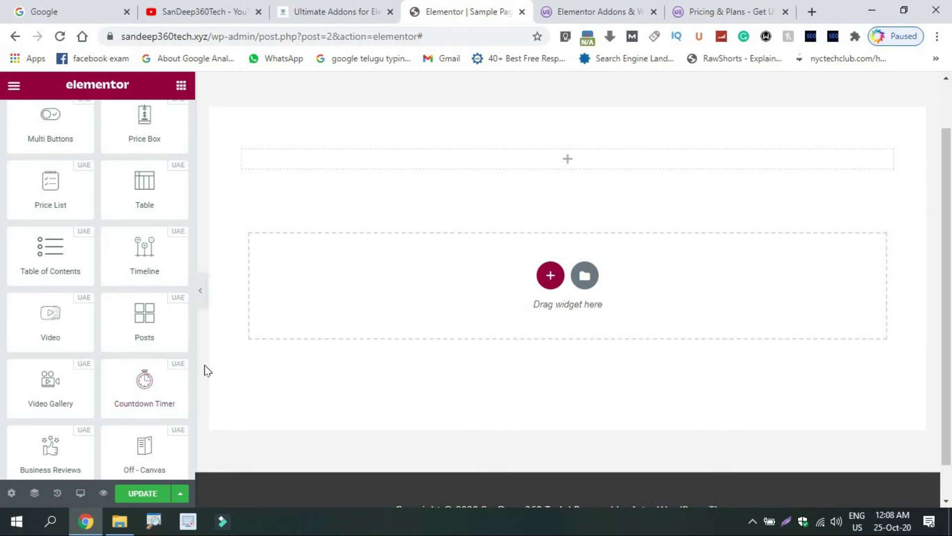
drag(193, 352, 191, 409)
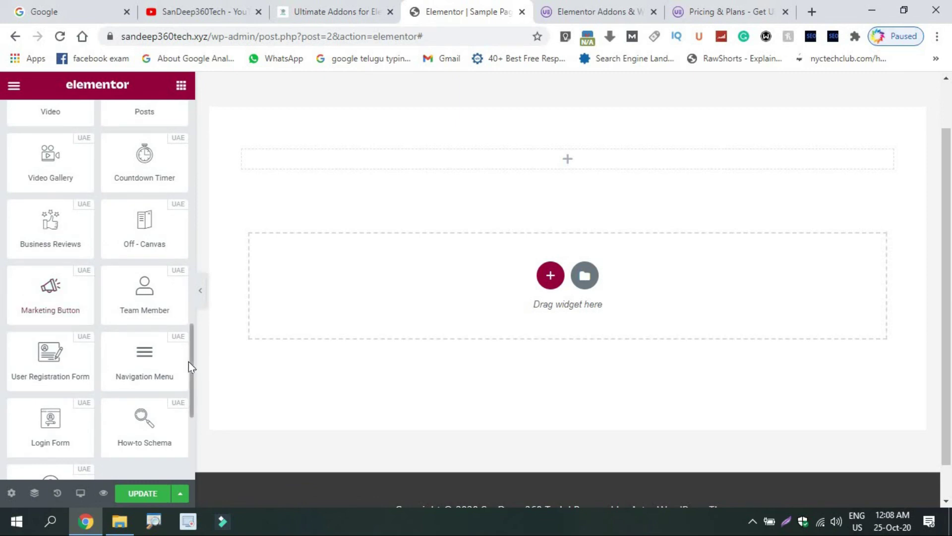
drag(190, 363, 194, 389)
scroll(194, 389, up, 2)
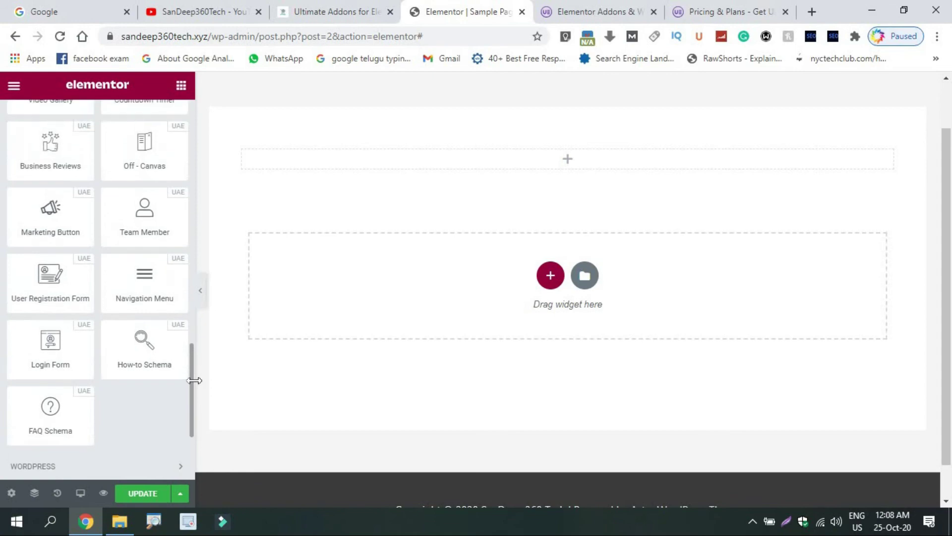
Drop a UAE Login Form widget into the top section, then go to the Ultimate Addons product tab
drag(50, 349, 546, 166)
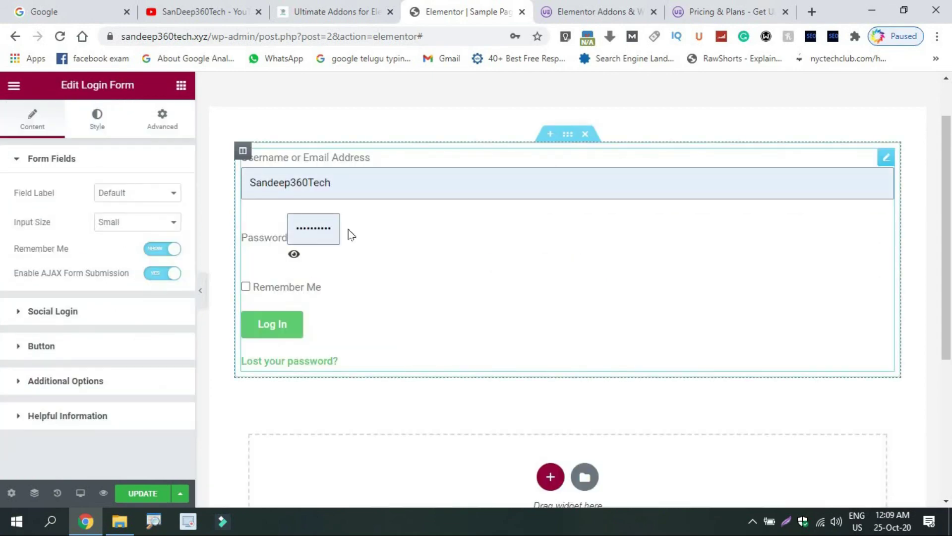
click(361, 186)
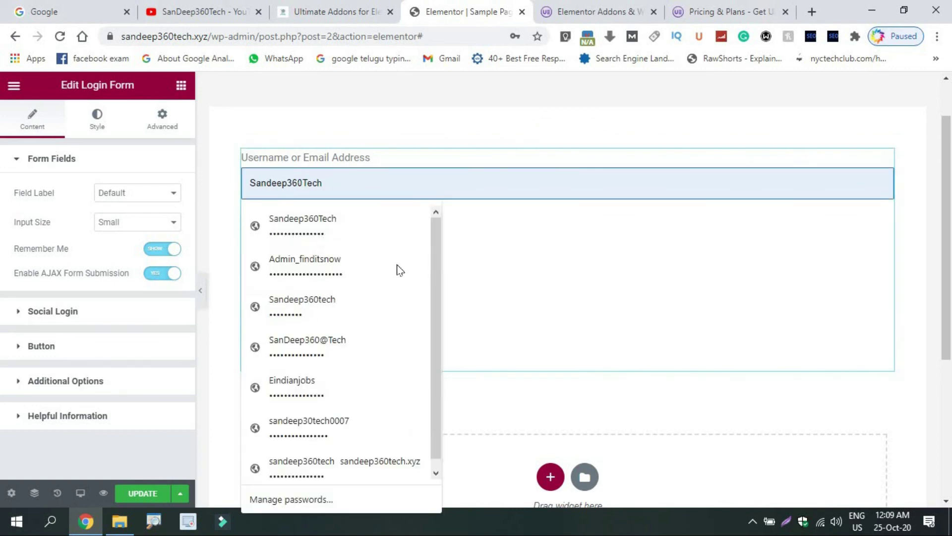
click(546, 262)
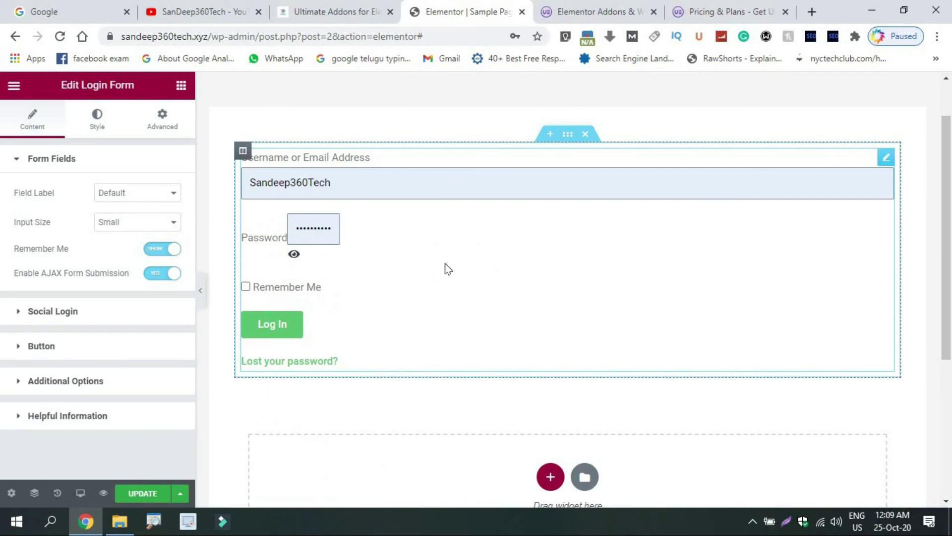
click(334, 2)
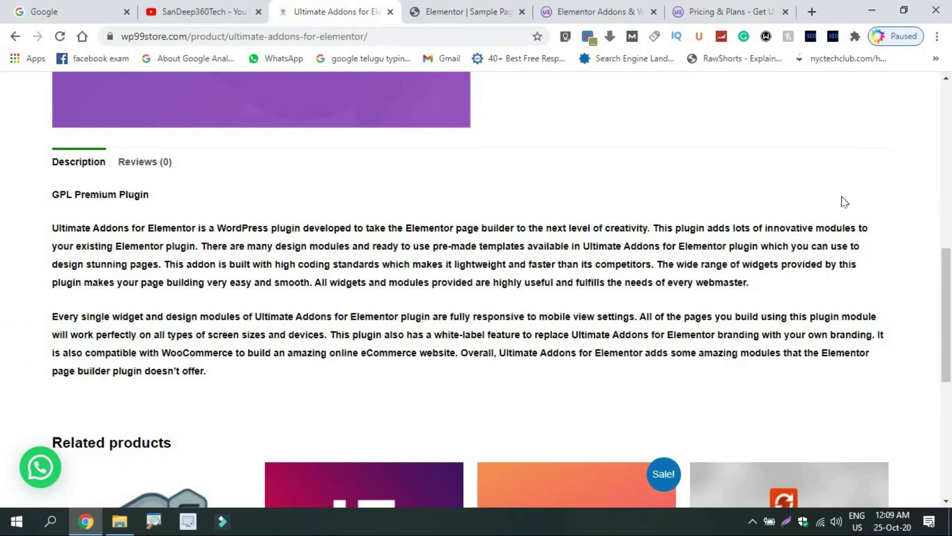
Scroll the product page back up to its ₹99.00 price, then go to the YouTube channel tab
click(947, 146)
drag(950, 204, 937, 144)
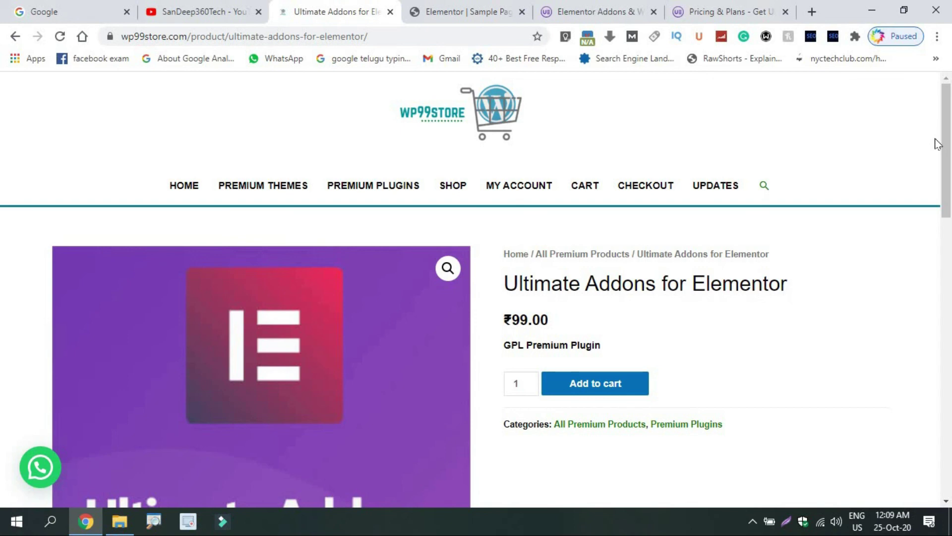
scroll(949, 204, down, 5)
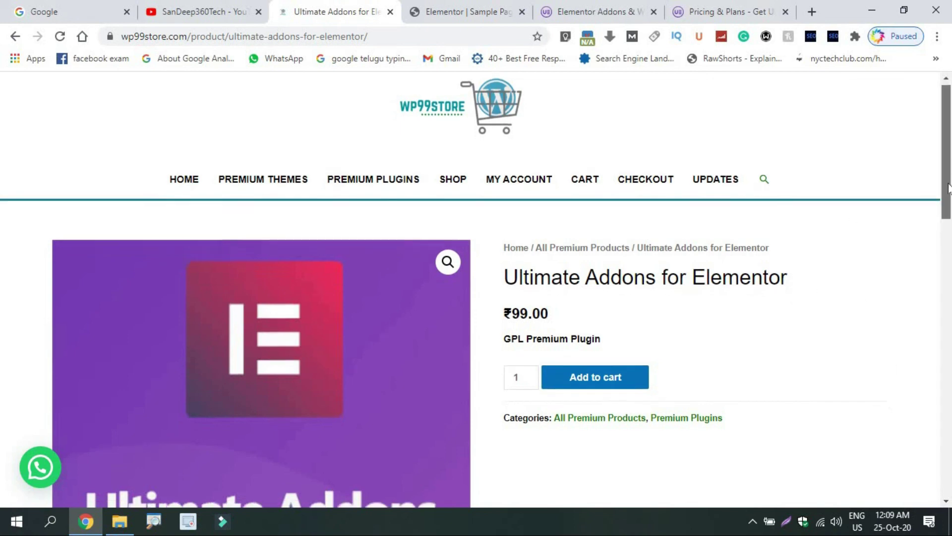
drag(948, 207, 932, 98)
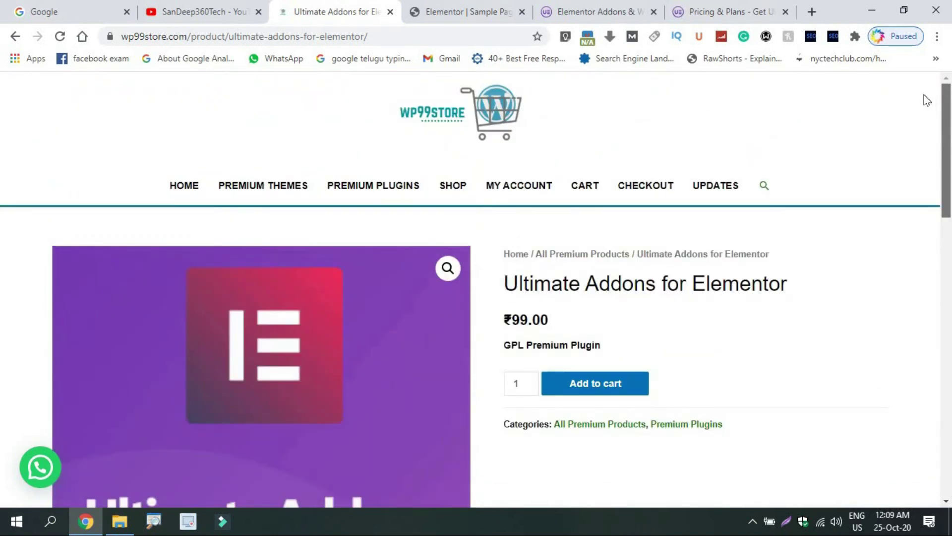
click(223, 7)
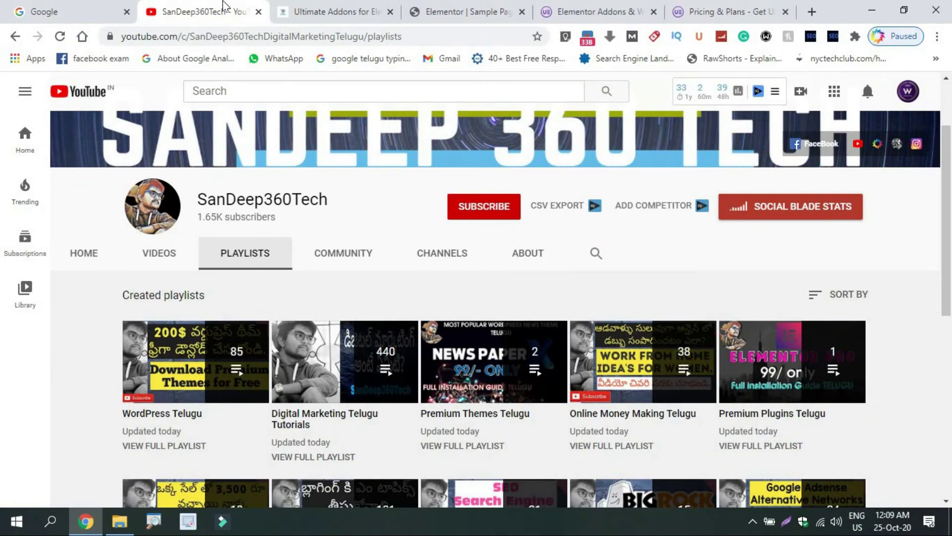
drag(950, 181, 951, 138)
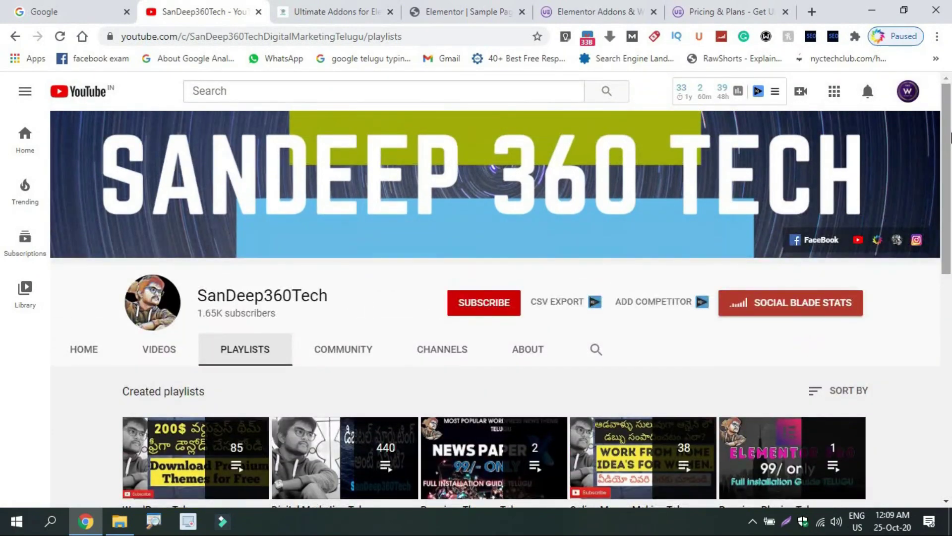